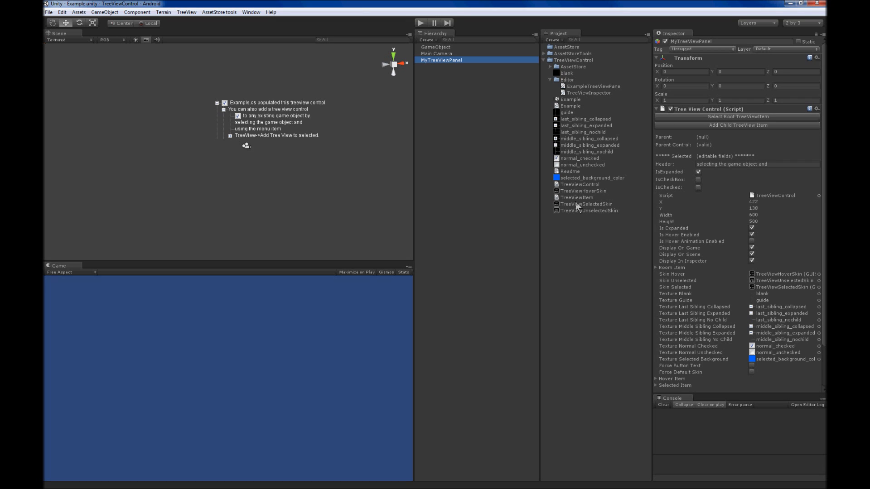
Select MyTreeViewPanel and highlight its tree item "TreeView->Add Tree View to selected." in the scene
{"action": "left_click", "coordinate": [259, 123]}
{"action": "left_click", "coordinate": [261, 114]}
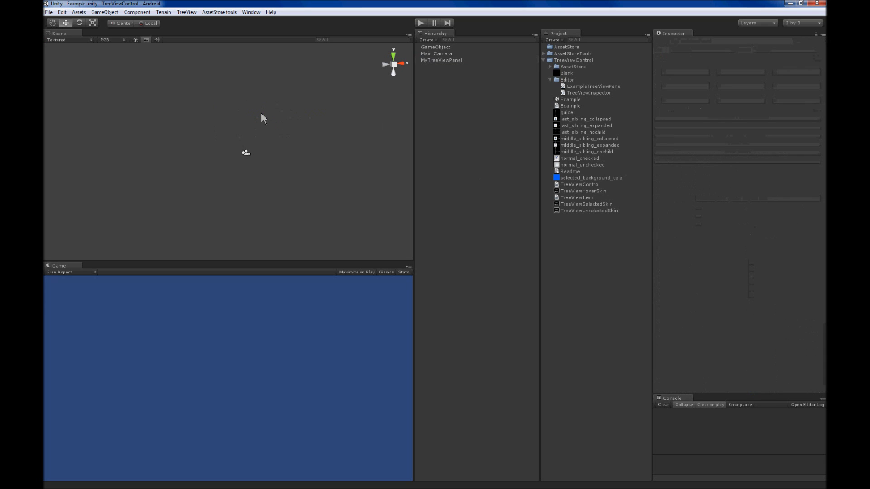
{"action": "left_click", "coordinate": [454, 60]}
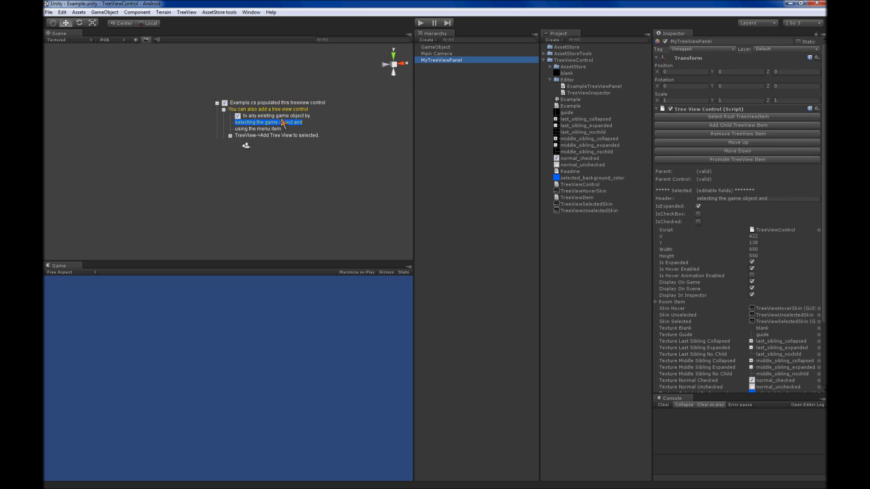
{"action": "left_click", "coordinate": [260, 135]}
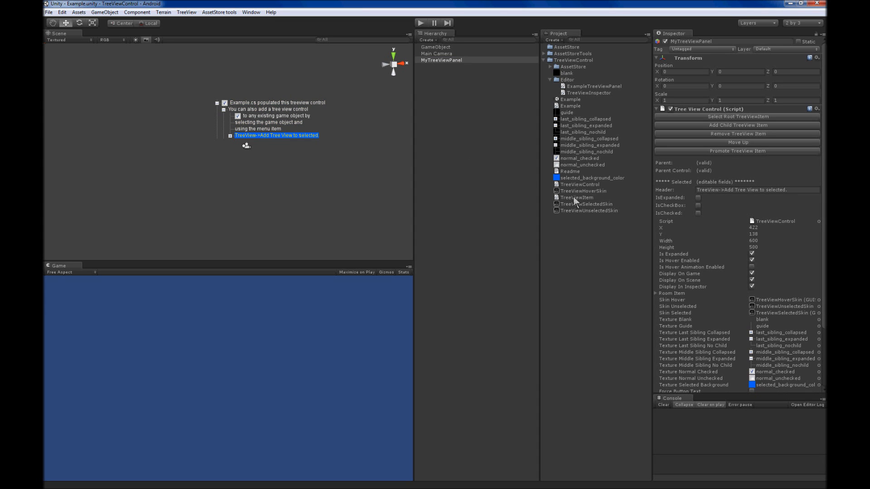
Assign TreeViewSelectedSkin as the tree view control's Skin Hover and run Apply Skin
{"action": "left_click", "coordinate": [581, 204]}
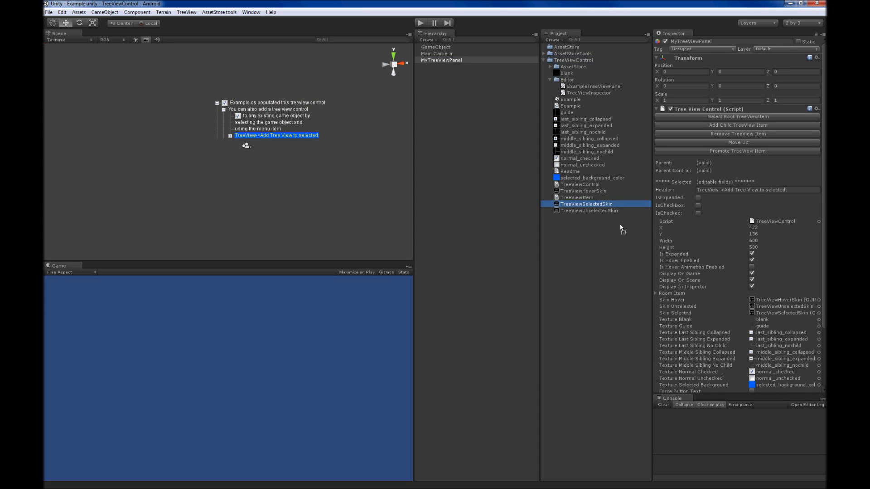
{"action": "left_click_drag", "start_coordinate": [647, 246], "coordinate": [761, 300]}
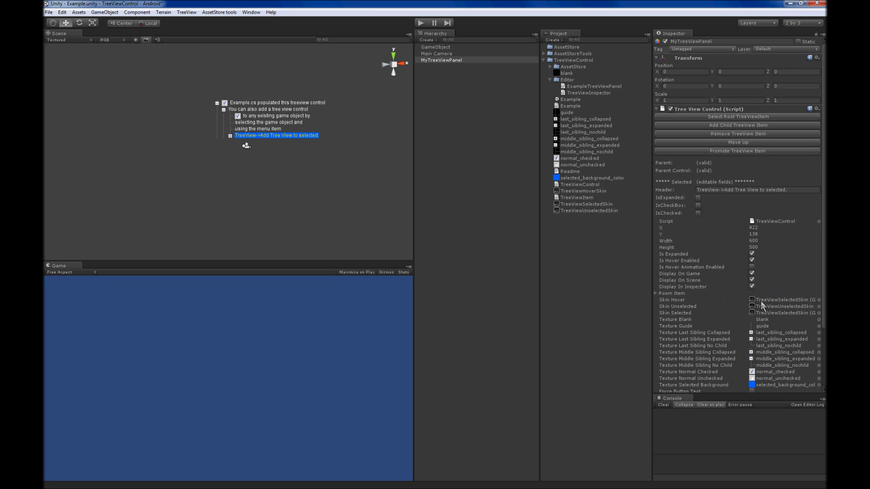
{"action": "left_click", "coordinate": [188, 12]}
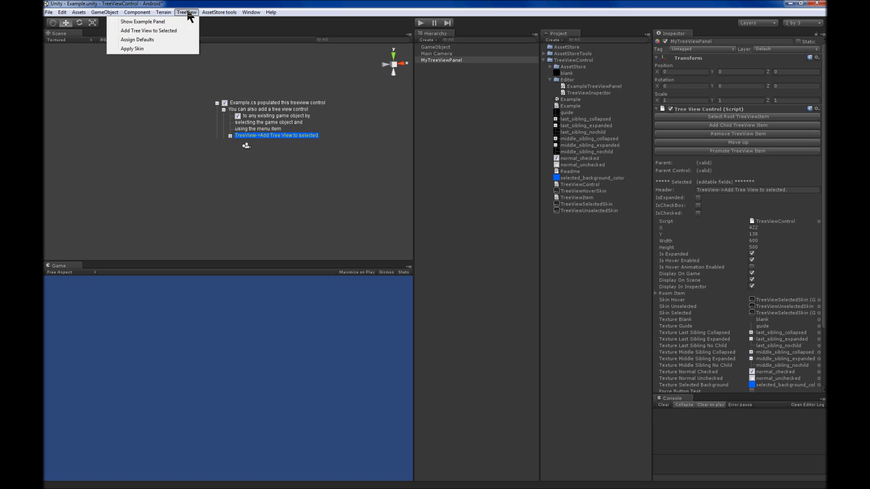
{"action": "left_click", "coordinate": [160, 48]}
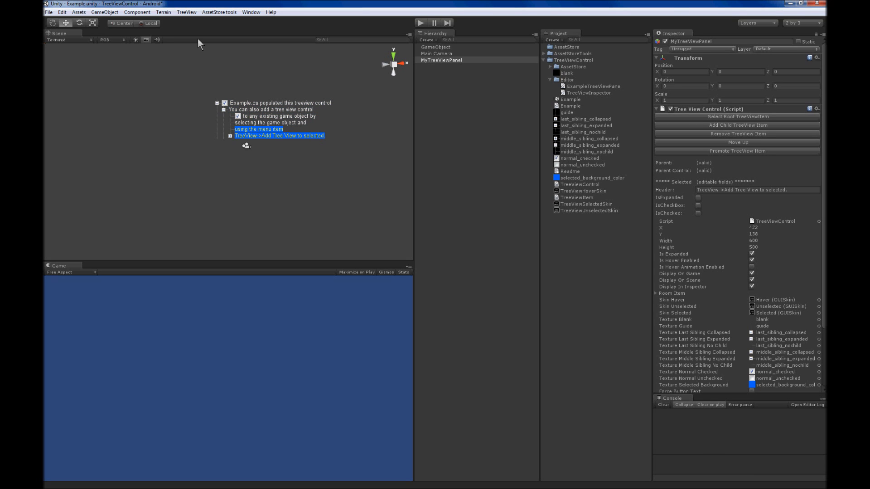
Run Assign Defaults on the tree view control of MyTreeViewPanel
{"action": "left_click", "coordinate": [185, 13]}
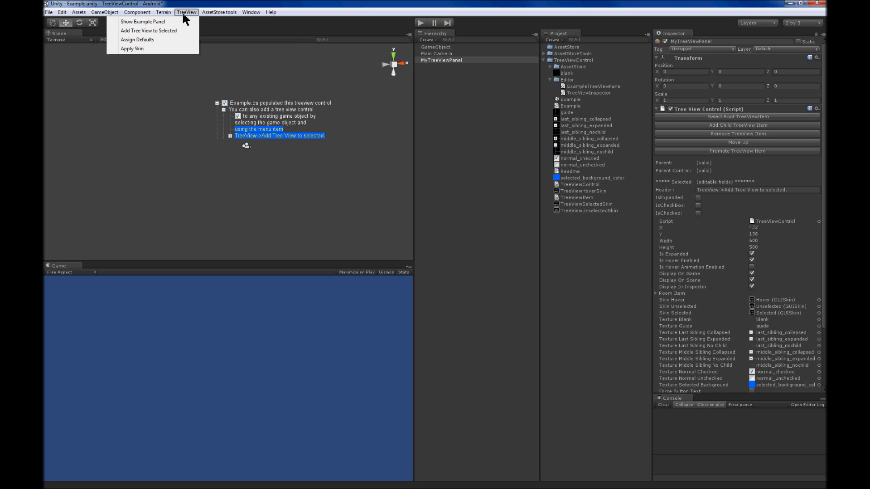
{"action": "left_click", "coordinate": [159, 39]}
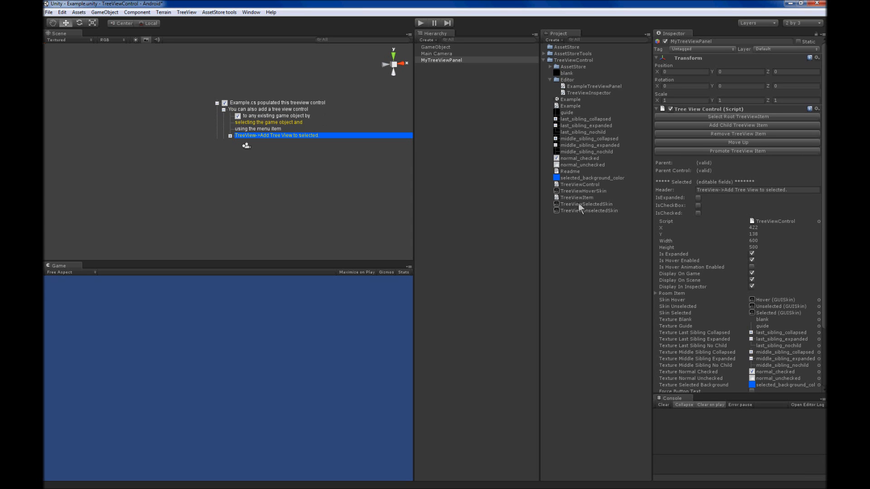
Examine the Normal, Hover, Active and Focused states of the Text Field style in TreeViewHoverSkin
{"action": "left_click", "coordinate": [579, 191]}
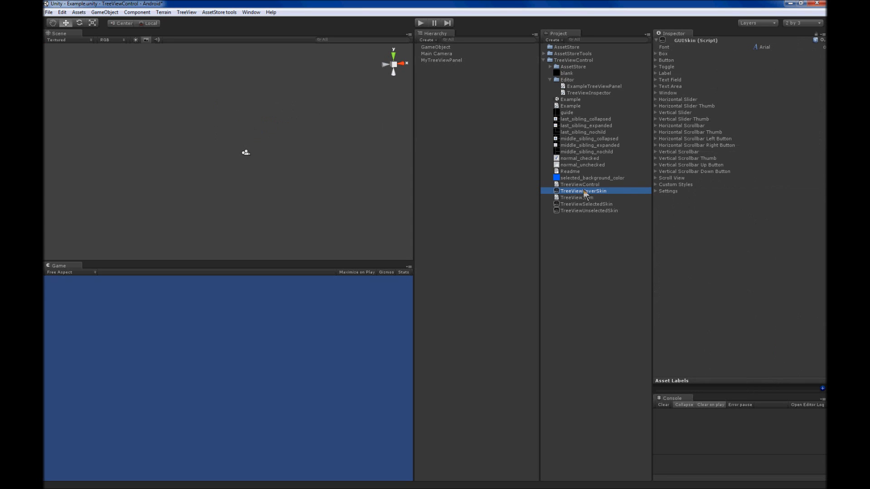
{"action": "left_click", "coordinate": [656, 80]}
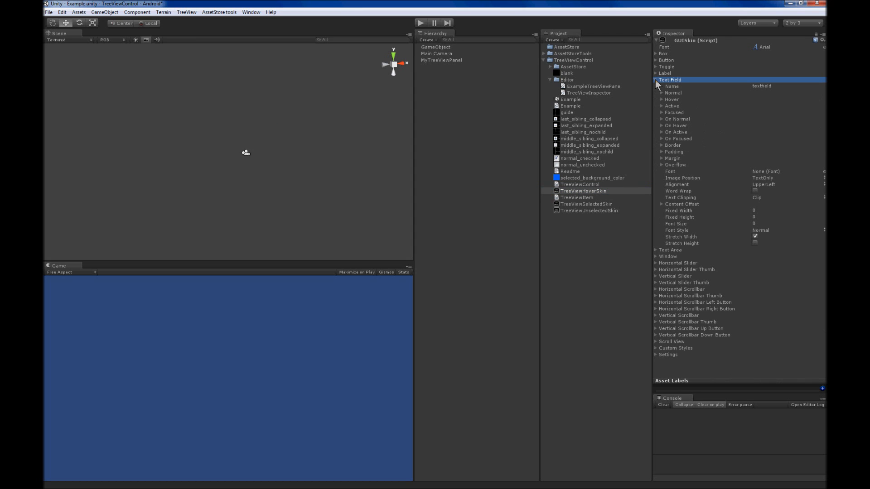
{"action": "left_click", "coordinate": [662, 93]}
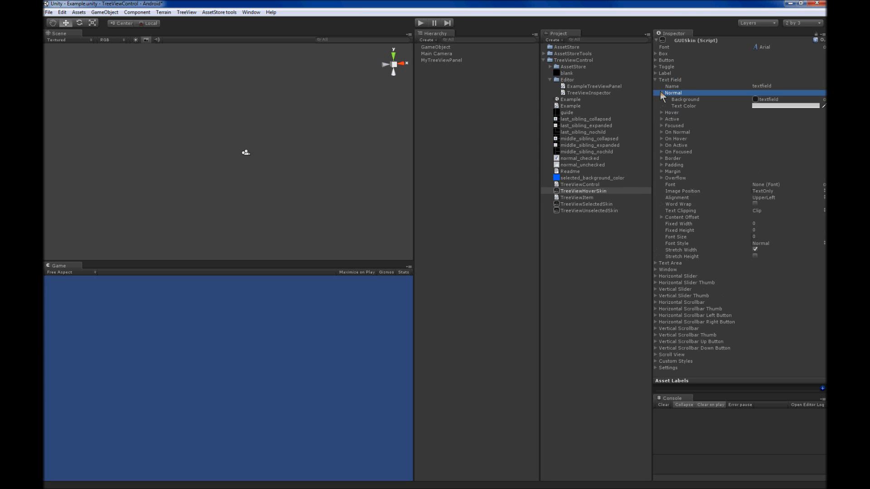
{"action": "left_click", "coordinate": [663, 113]}
{"action": "left_click", "coordinate": [662, 132]}
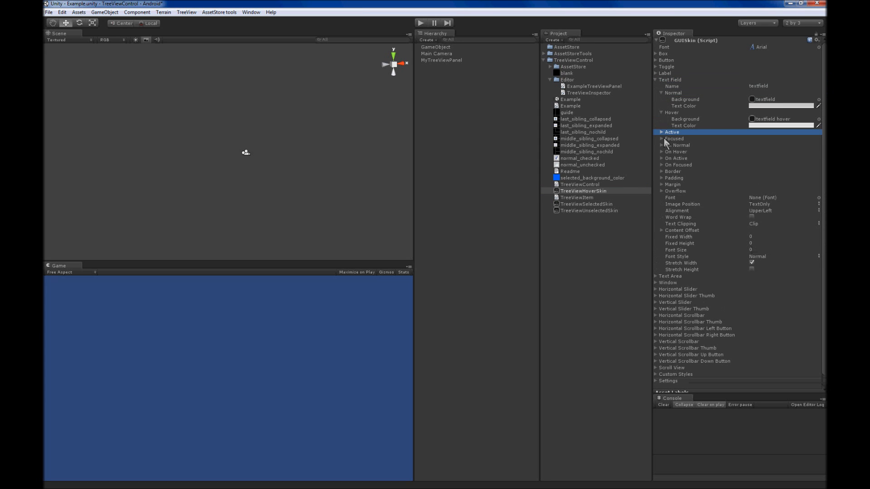
{"action": "left_click", "coordinate": [662, 152]}
{"action": "left_click", "coordinate": [661, 153]}
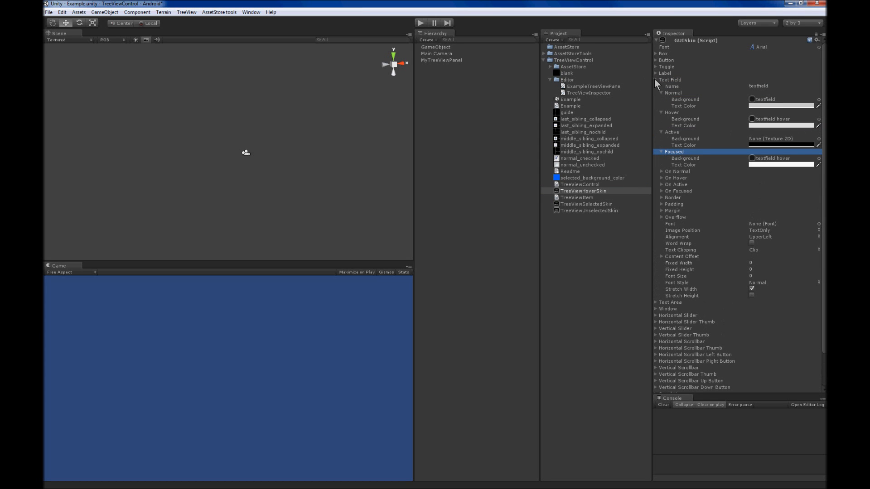
{"action": "left_click", "coordinate": [655, 79]}
Examine the backgrounds and text colors of the Label style's states, from Normal through On Active
{"action": "left_click", "coordinate": [655, 73]}
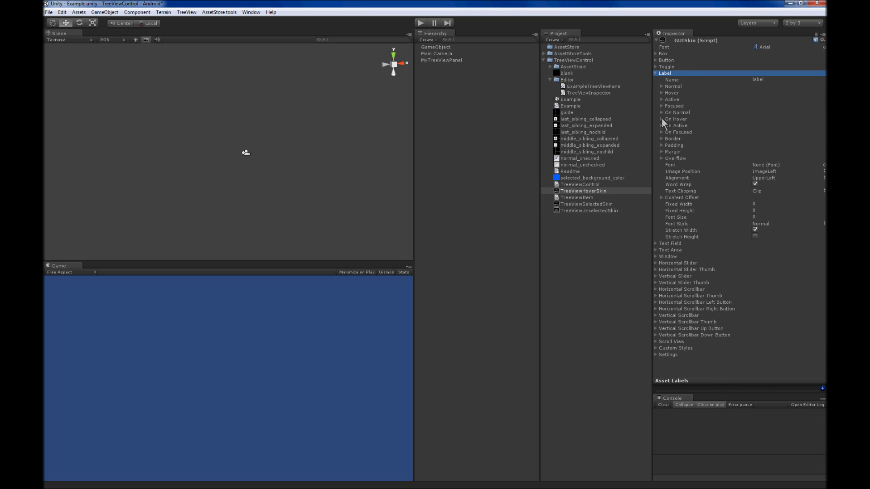
{"action": "left_click", "coordinate": [661, 87]}
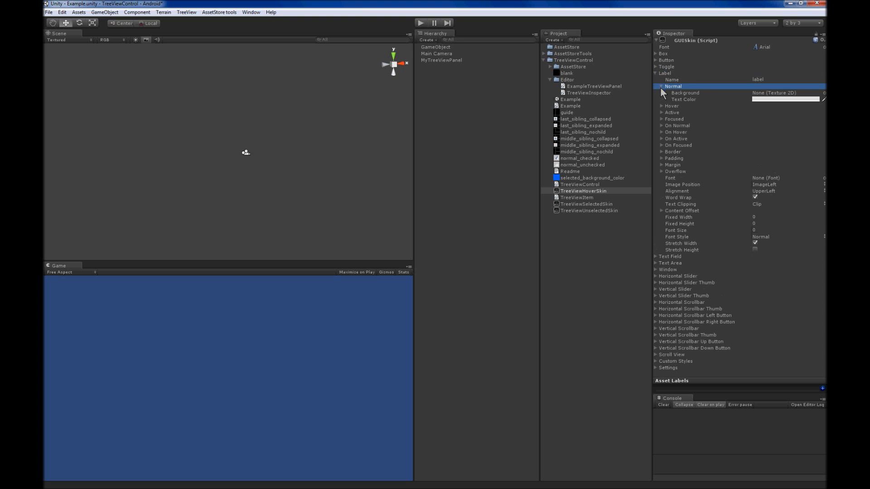
{"action": "left_click", "coordinate": [662, 107]}
{"action": "left_click", "coordinate": [662, 126]}
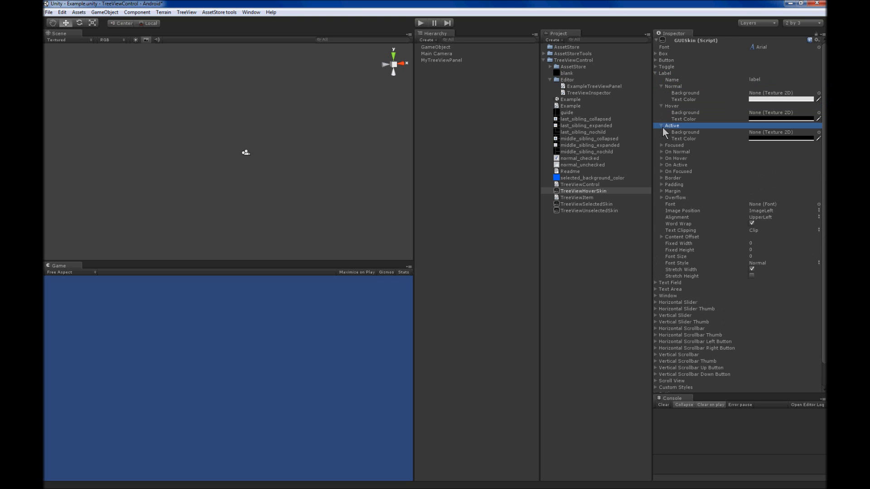
{"action": "left_click", "coordinate": [662, 145]}
{"action": "left_click", "coordinate": [662, 165]}
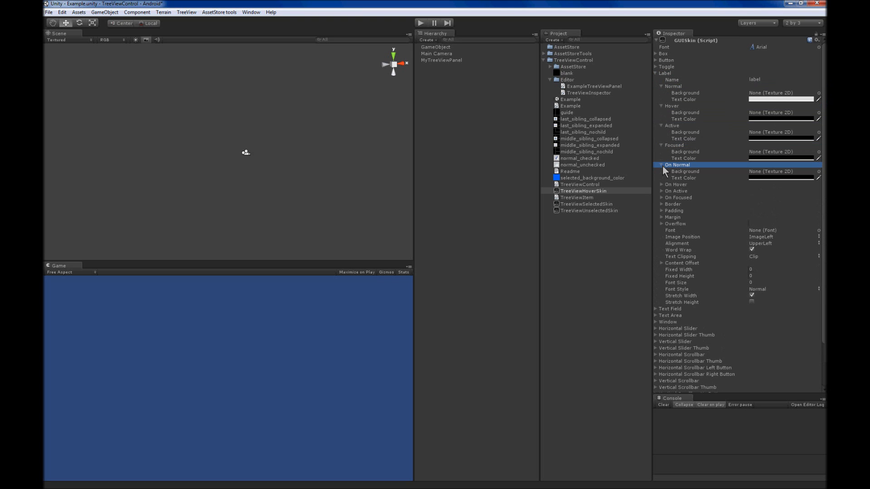
{"action": "left_click", "coordinate": [662, 184]}
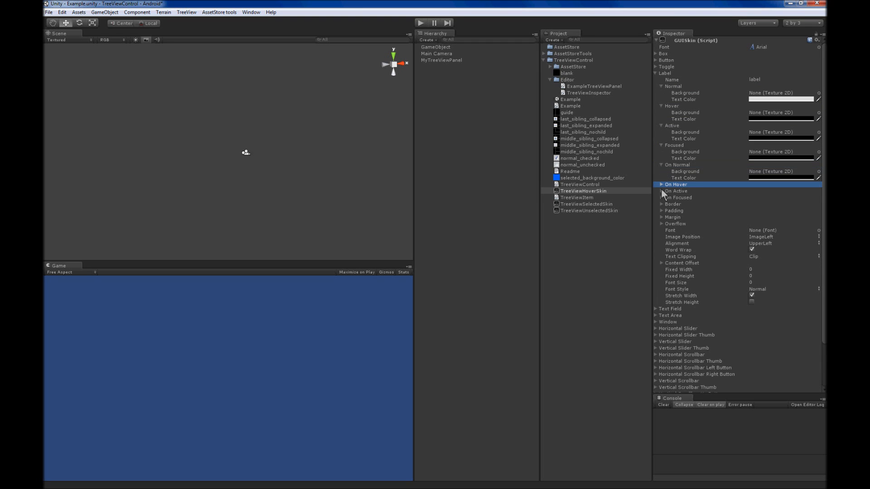
{"action": "left_click", "coordinate": [661, 205]}
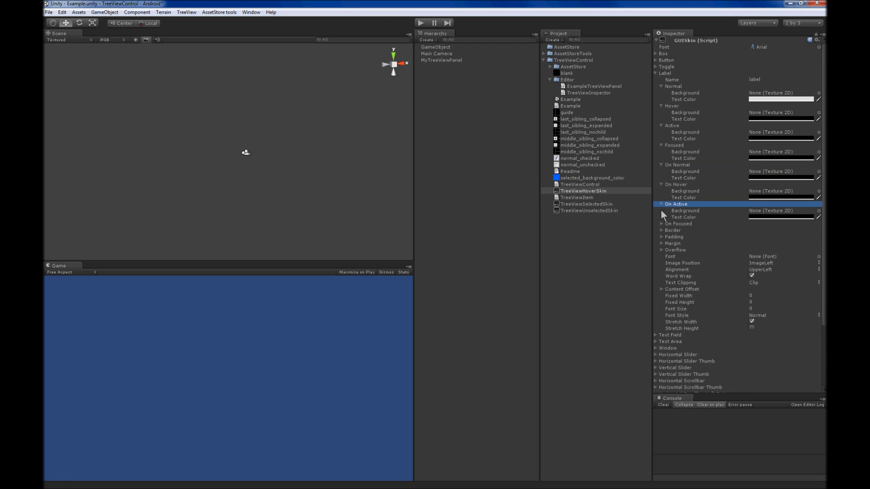
Check the Text Field and Toggle styles of the hover skin and collapse the expanded style sections
{"action": "left_click", "coordinate": [655, 335]}
{"action": "scroll", "coordinate": [661, 341], "scroll_direction": "down", "scroll_amount": 2}
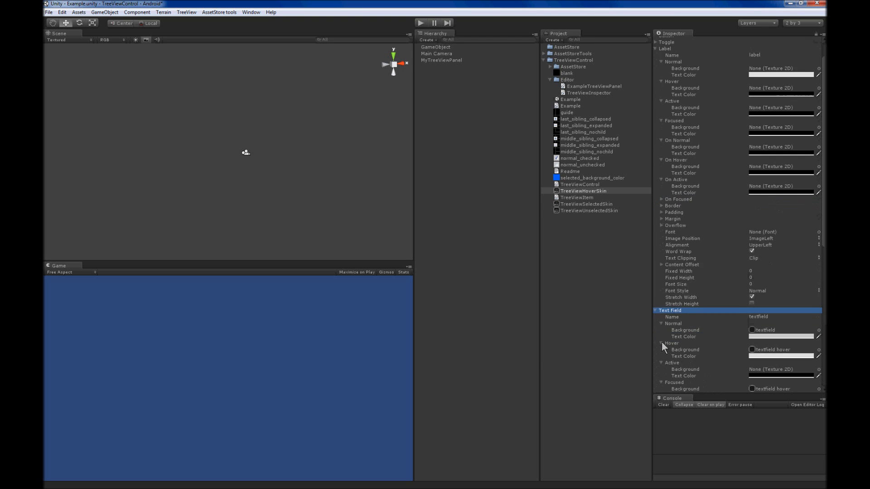
{"action": "scroll", "coordinate": [662, 341], "scroll_direction": "down", "scroll_amount": 1}
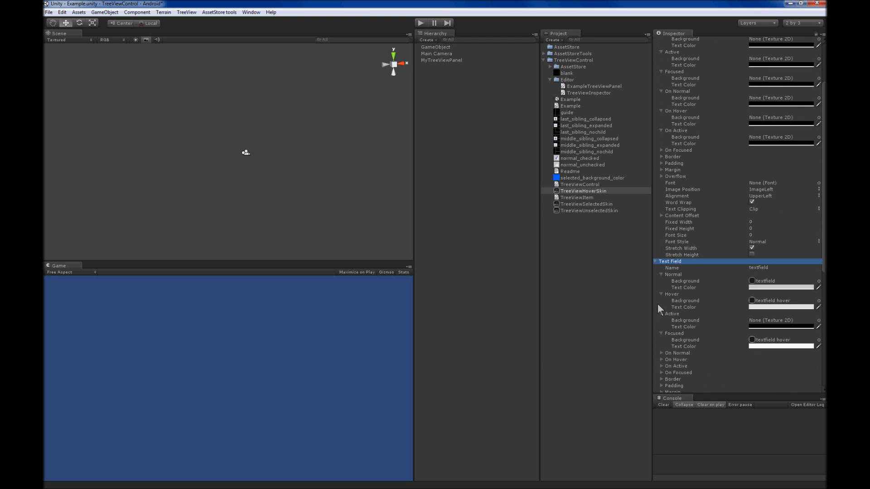
{"action": "scroll", "coordinate": [658, 306], "scroll_direction": "down", "scroll_amount": 3}
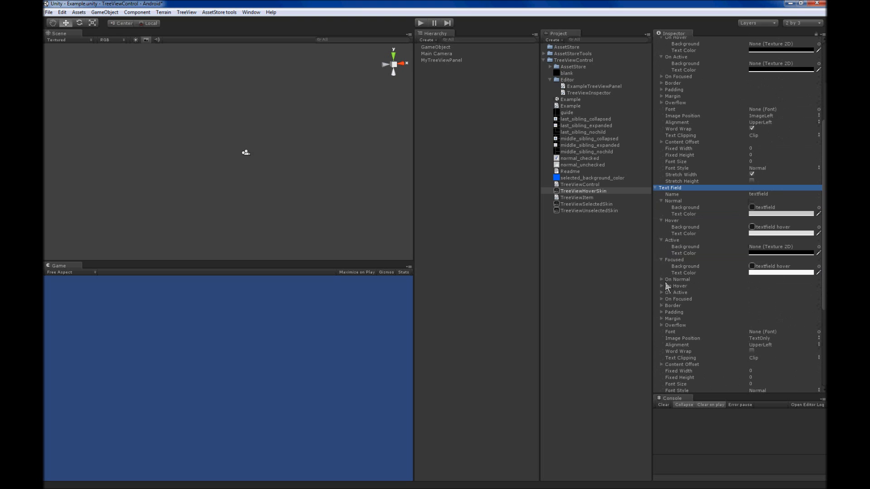
{"action": "left_click", "coordinate": [656, 188]}
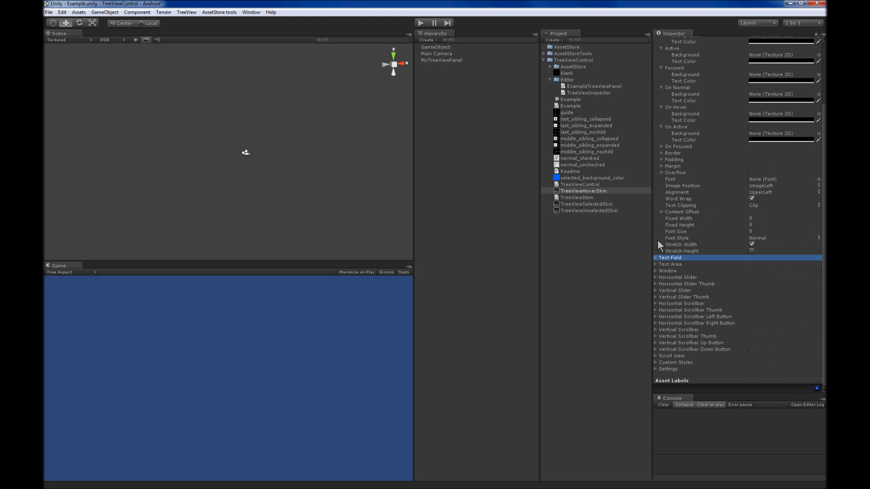
{"action": "scroll", "coordinate": [657, 240], "scroll_direction": "up", "scroll_amount": 5}
{"action": "left_click", "coordinate": [662, 86]}
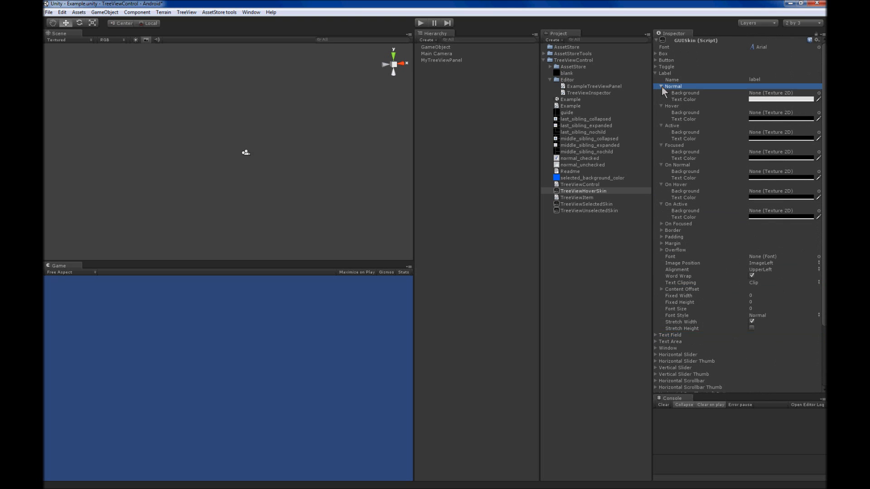
{"action": "left_click", "coordinate": [655, 67]}
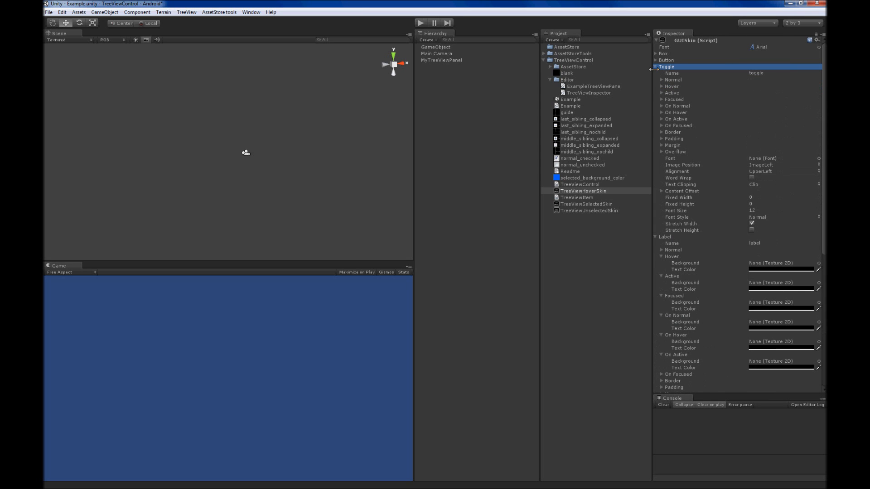
{"action": "left_click", "coordinate": [654, 67]}
{"action": "left_click", "coordinate": [656, 73]}
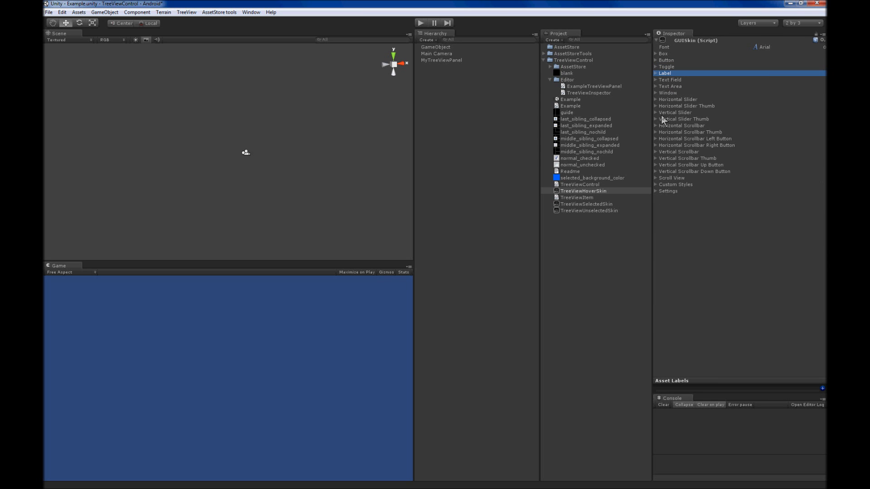
Examine the text colors of the Button style's Normal, Hover, Active, Focused and On Normal states
{"action": "left_click", "coordinate": [657, 60]}
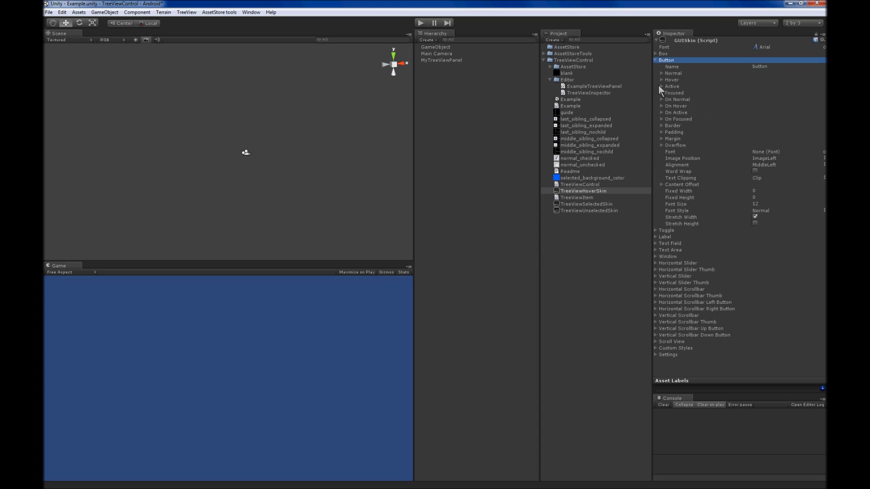
{"action": "left_click", "coordinate": [661, 73]}
{"action": "left_click", "coordinate": [661, 93]}
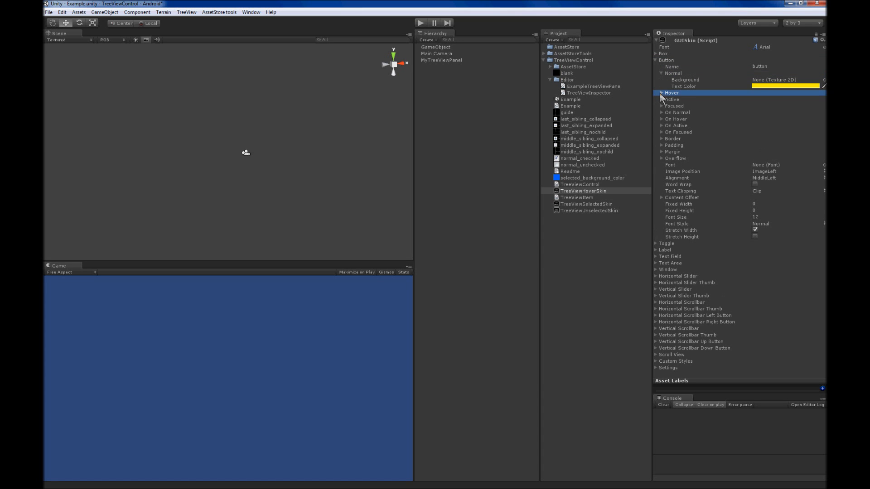
{"action": "left_click", "coordinate": [661, 113]}
{"action": "left_click", "coordinate": [661, 132]}
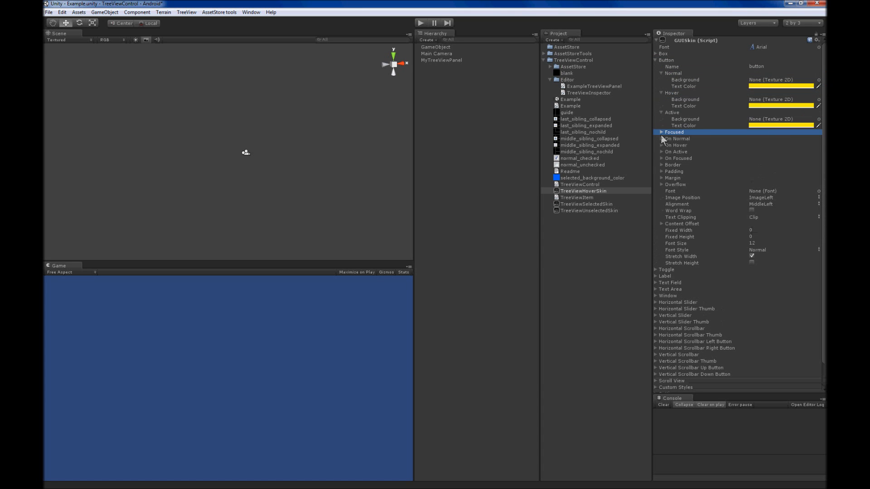
{"action": "left_click", "coordinate": [662, 152]}
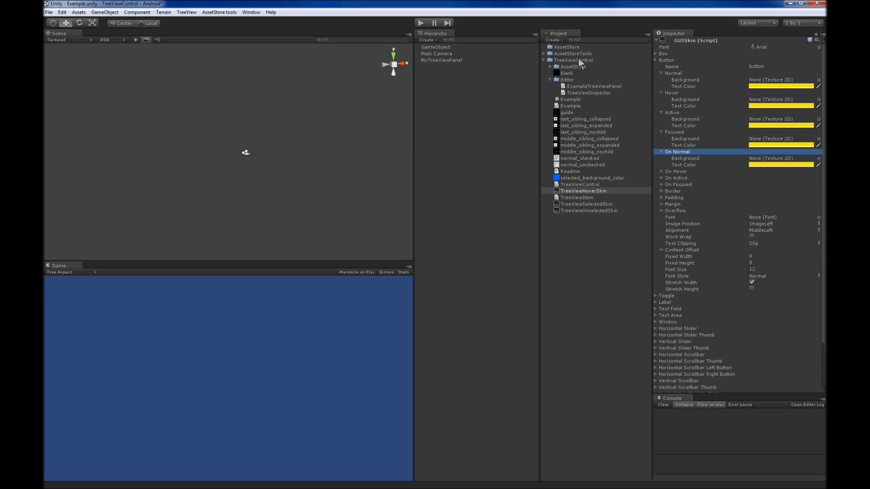
Select the tree item "to any existing game object by" on MyTreeViewPanel and assign TreeViewHoverSkin as the control's Skin Hover
{"action": "left_click", "coordinate": [453, 60]}
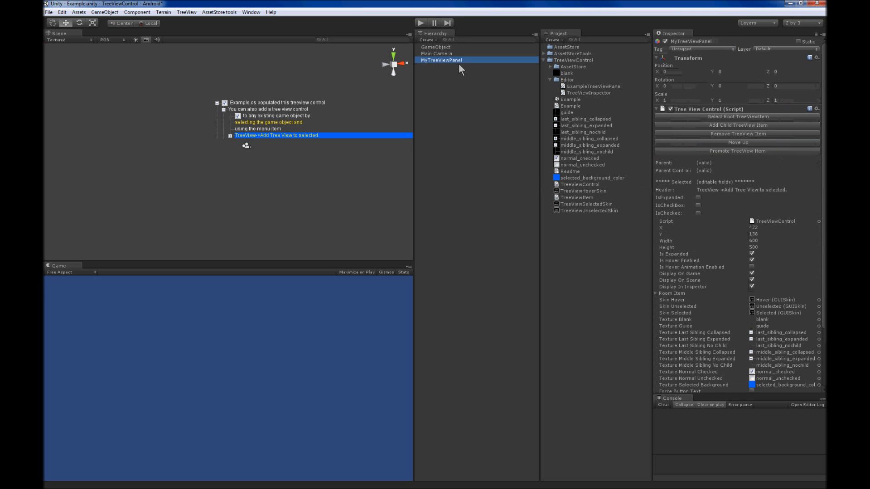
{"action": "left_click", "coordinate": [277, 110]}
{"action": "left_click", "coordinate": [283, 116]}
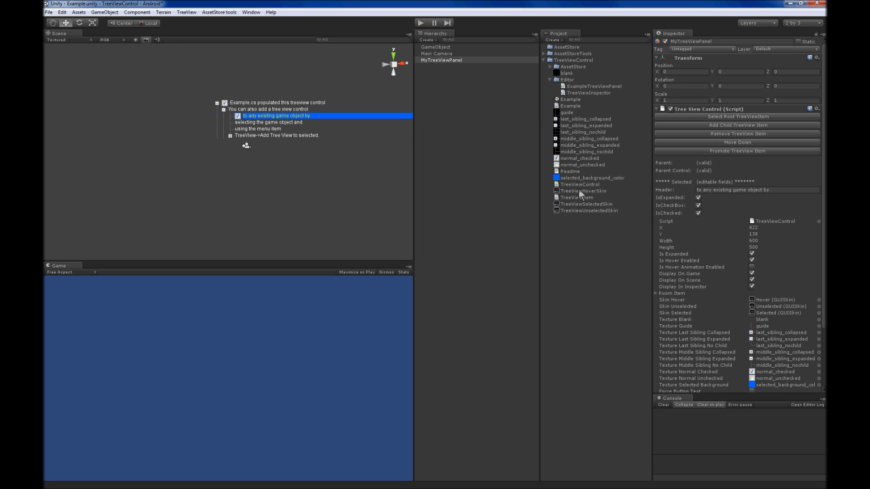
{"action": "left_click_drag", "start_coordinate": [578, 190], "coordinate": [764, 300]}
Set the Button style's Normal text color in TreeViewHoverSkin to orange (255, 166, 0) with alpha 99
{"action": "left_click", "coordinate": [582, 190]}
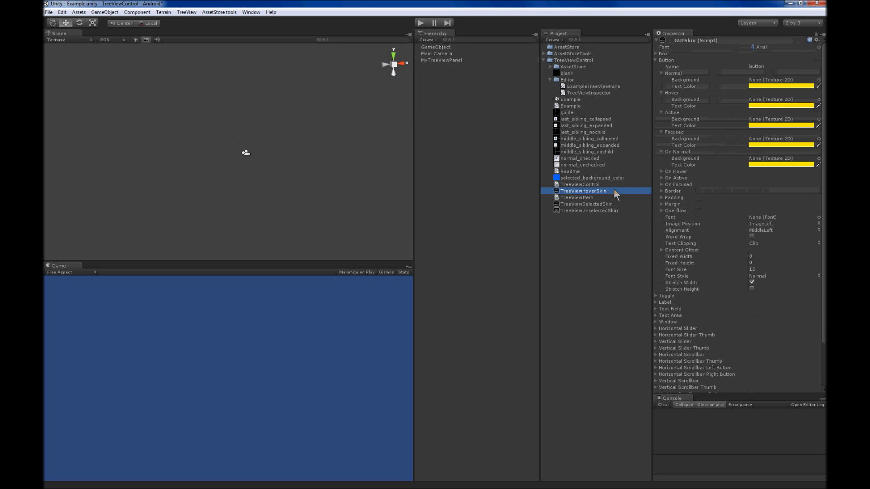
{"action": "left_click", "coordinate": [767, 86]}
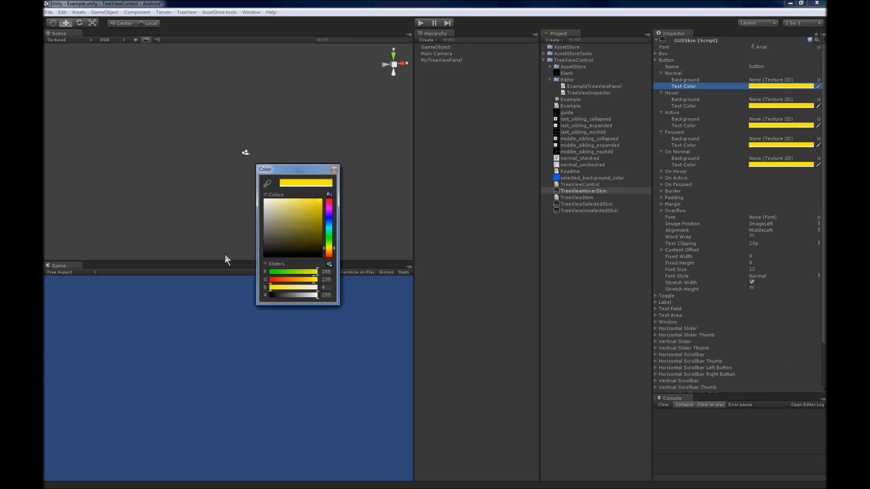
{"action": "left_click_drag", "start_coordinate": [284, 280], "coordinate": [288, 296]}
{"action": "left_click", "coordinate": [298, 287]}
{"action": "left_click", "coordinate": [294, 295]}
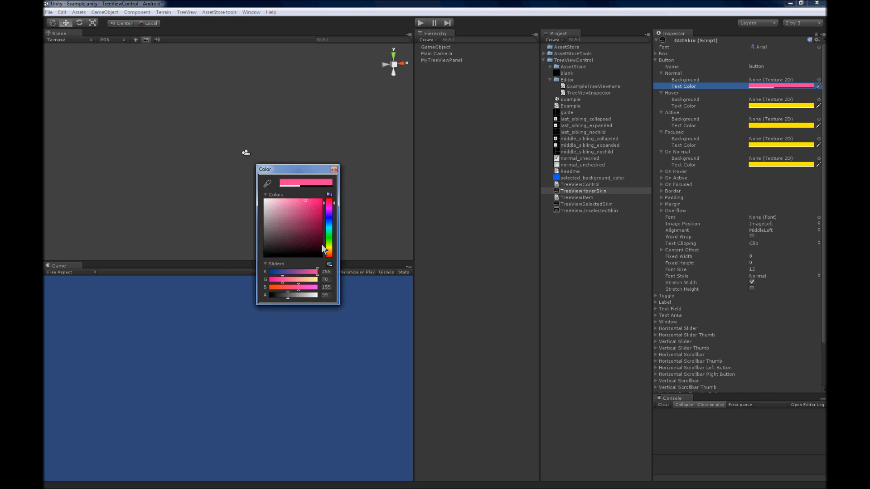
{"action": "left_click", "coordinate": [325, 237]}
{"action": "left_click", "coordinate": [312, 206]}
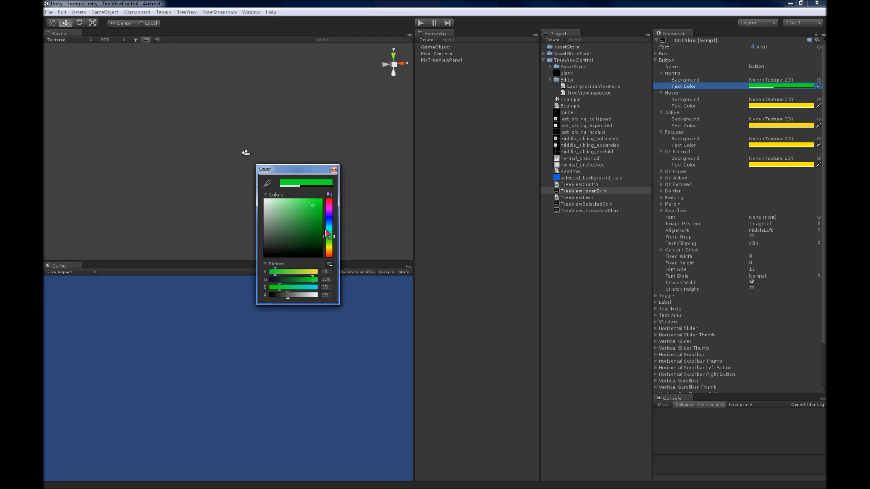
{"action": "left_click", "coordinate": [329, 249]}
{"action": "left_click", "coordinate": [331, 252]}
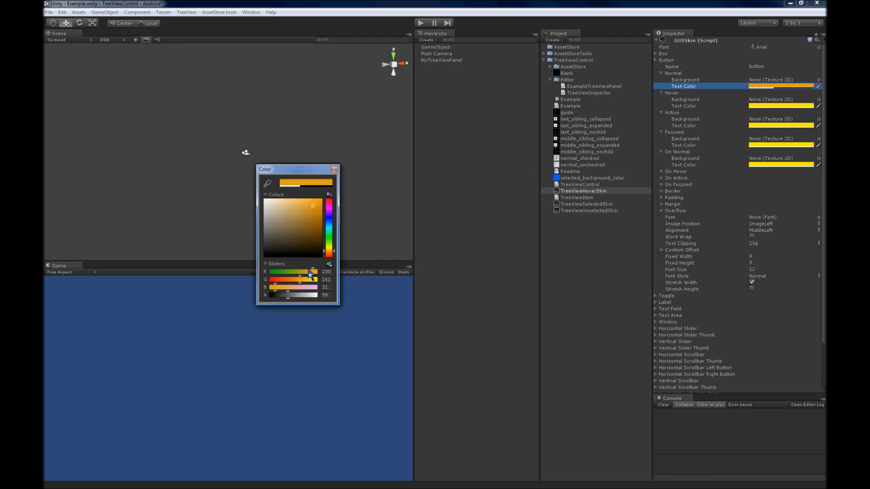
{"action": "left_click_drag", "start_coordinate": [313, 250], "coordinate": [327, 192]}
Set the Button style's Hover text color to orange (255, 166, 0) and its Active text color to orange (255, 144, 0)
{"action": "left_click", "coordinate": [767, 106]}
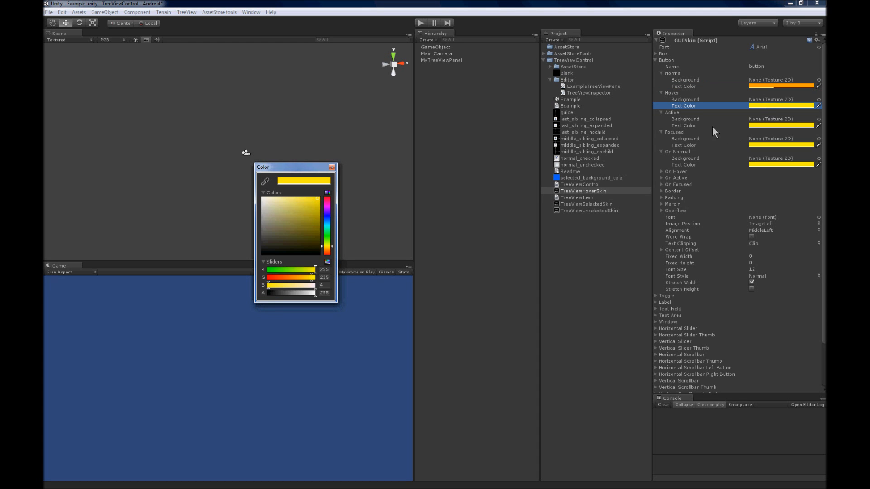
{"action": "left_click", "coordinate": [330, 251]}
{"action": "left_click_drag", "start_coordinate": [302, 229], "coordinate": [336, 185]}
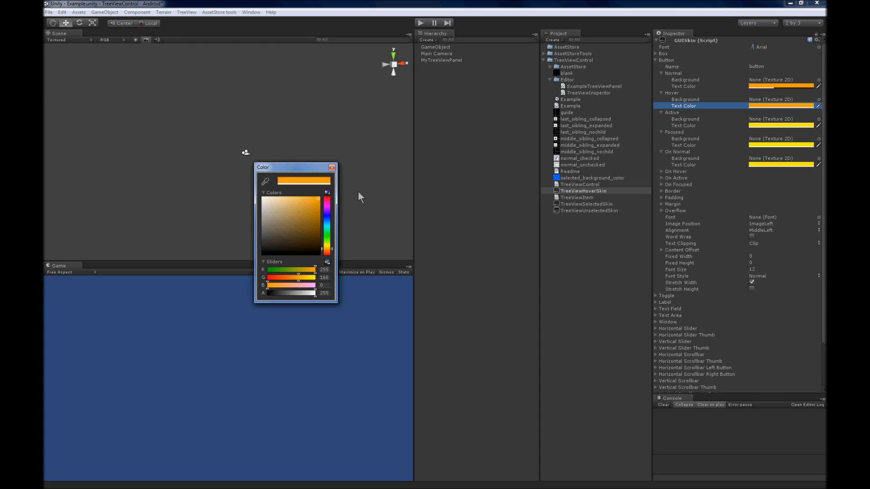
{"action": "left_click", "coordinate": [766, 125]}
{"action": "left_click", "coordinate": [328, 249]}
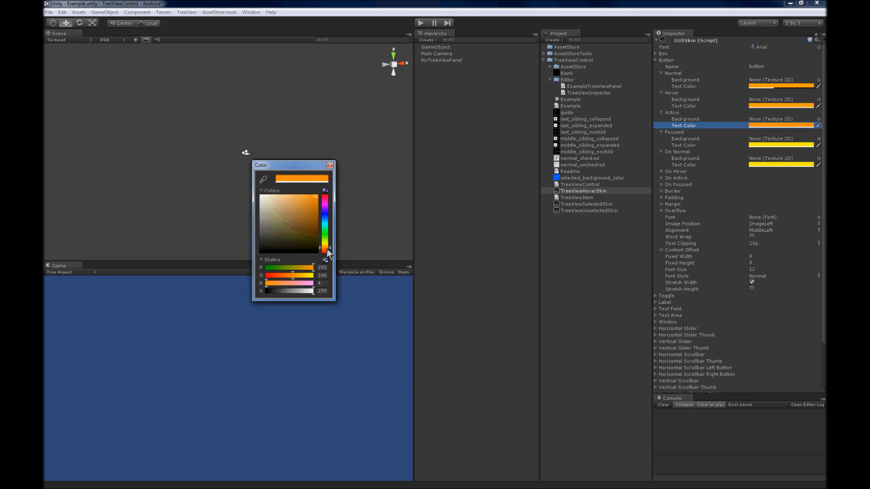
Set the Button style's Focused text color to orange (255, 123, 0) and its On Normal text color to orange (255, 134, 0)
{"action": "left_click", "coordinate": [787, 145]}
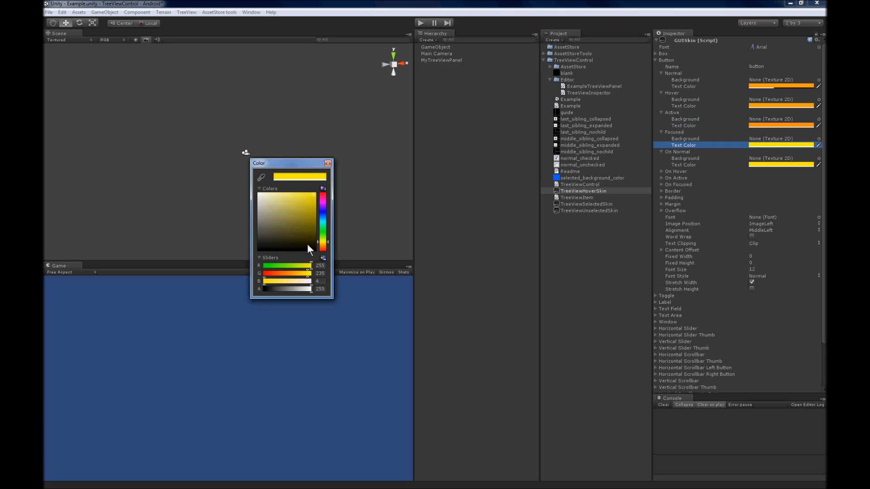
{"action": "left_click", "coordinate": [323, 249]}
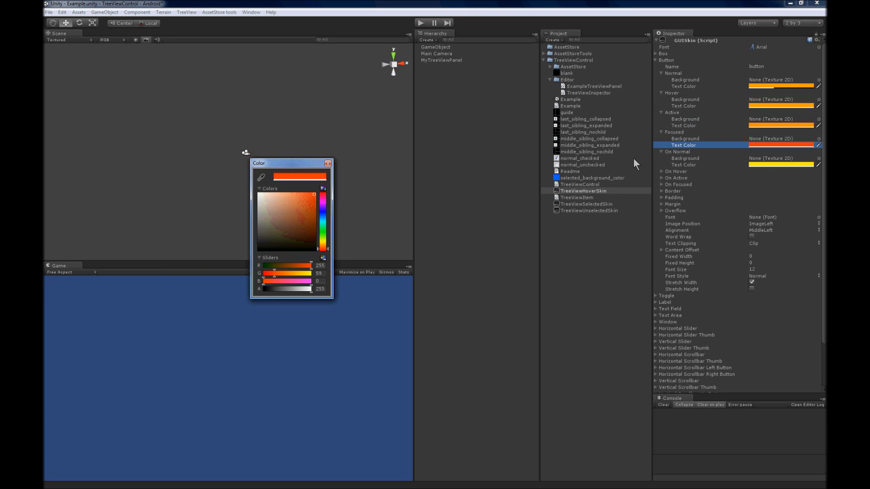
{"action": "left_click", "coordinate": [766, 165]}
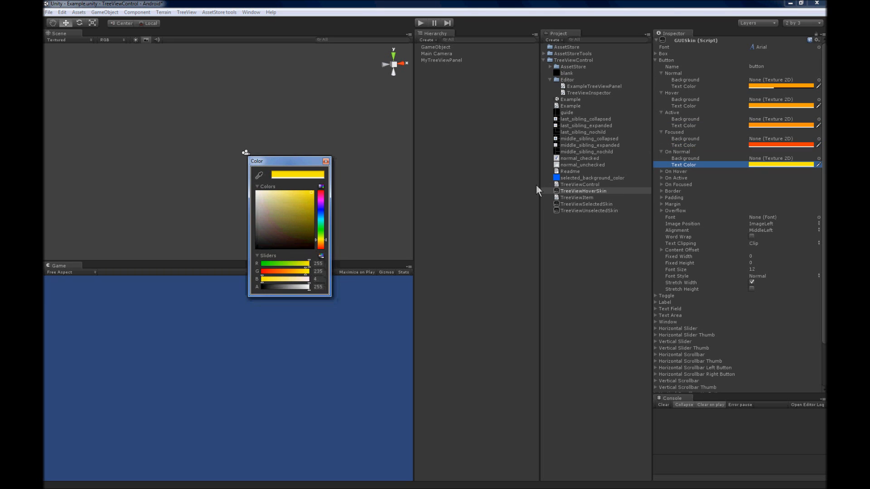
{"action": "left_click", "coordinate": [320, 244]}
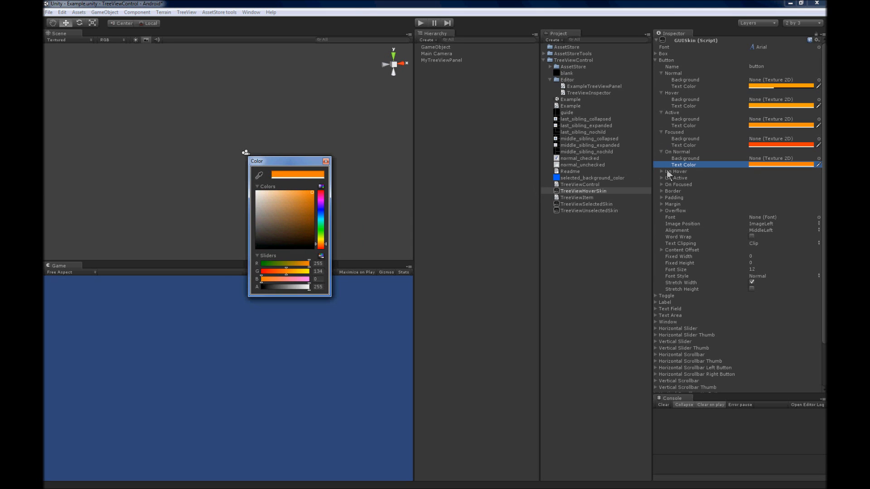
{"action": "left_click", "coordinate": [776, 145]}
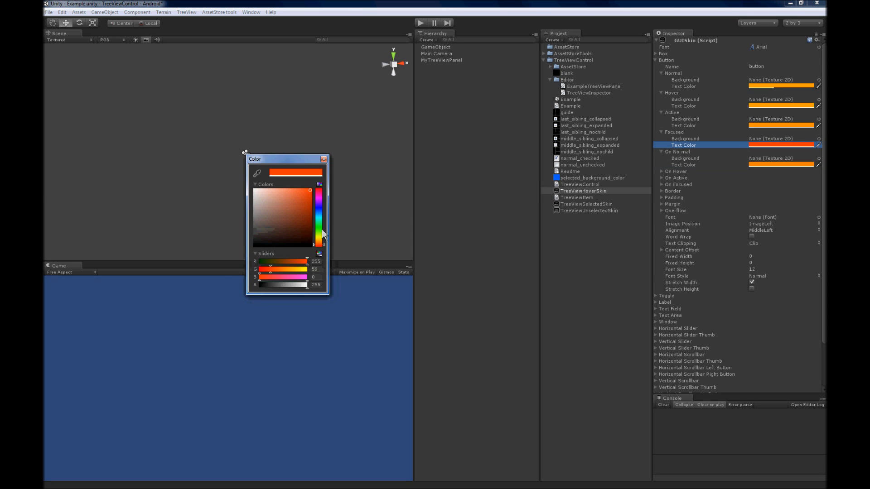
{"action": "left_click", "coordinate": [320, 244]}
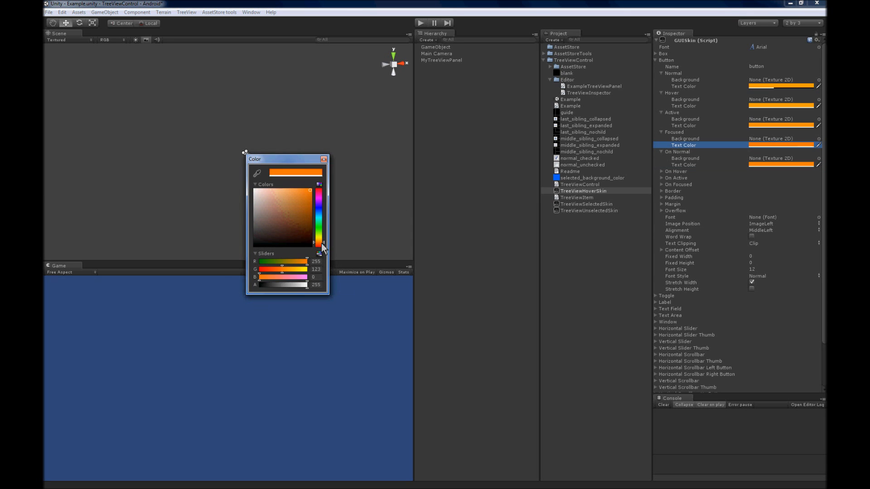
{"action": "left_click", "coordinate": [324, 159]}
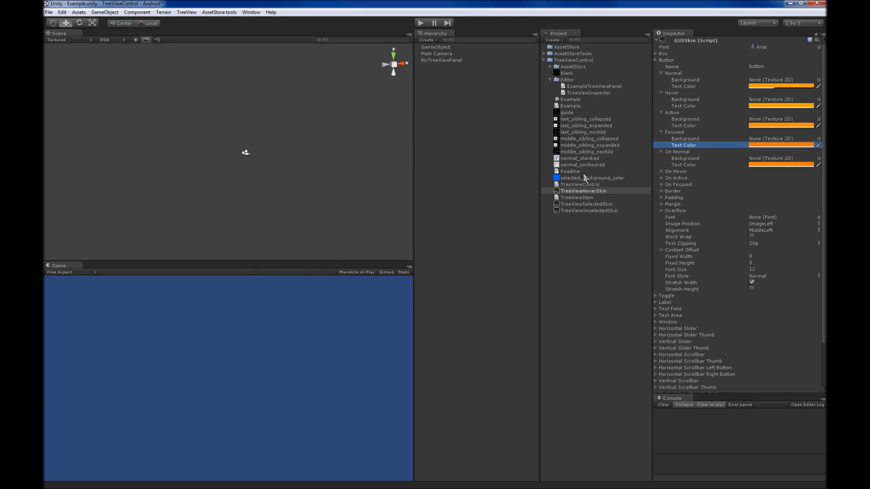
Apply the skin to MyTreeViewPanel and reassign TreeViewHoverSkin as its Skin Hover
{"action": "left_click", "coordinate": [445, 61]}
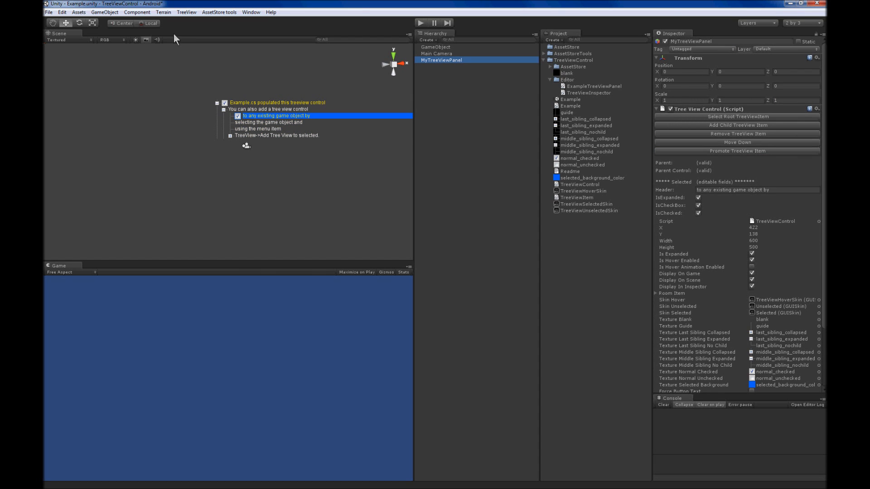
{"action": "left_click", "coordinate": [185, 12]}
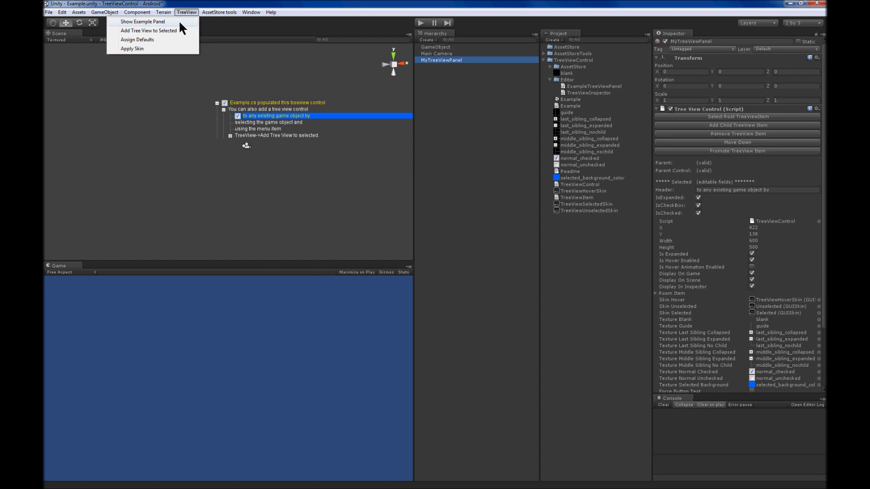
{"action": "left_click", "coordinate": [136, 49]}
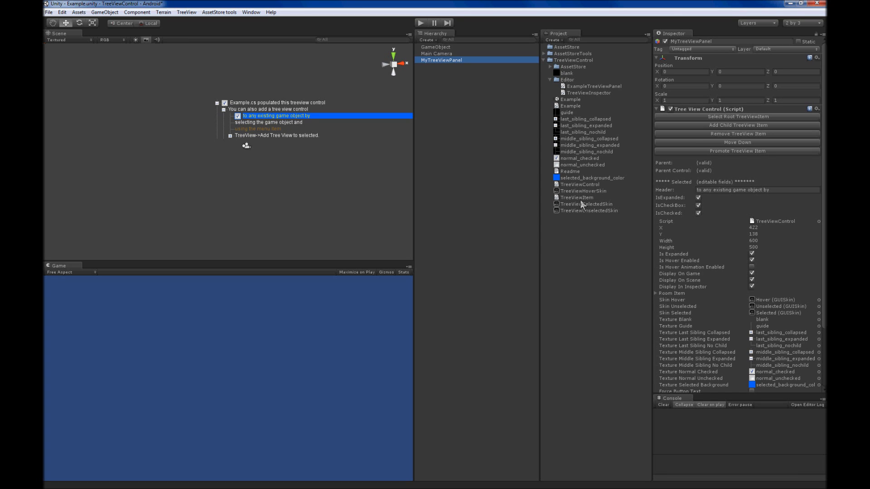
{"action": "left_click_drag", "start_coordinate": [585, 188], "coordinate": [757, 297]}
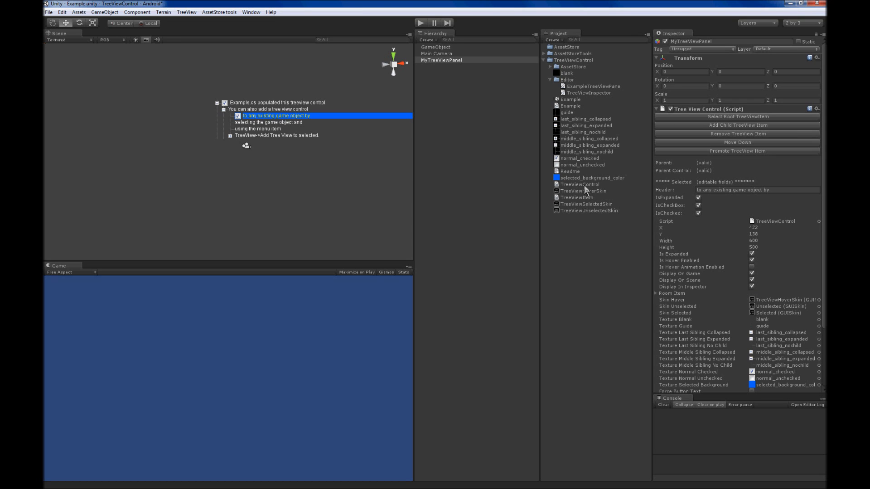
{"action": "left_click", "coordinate": [791, 301]}
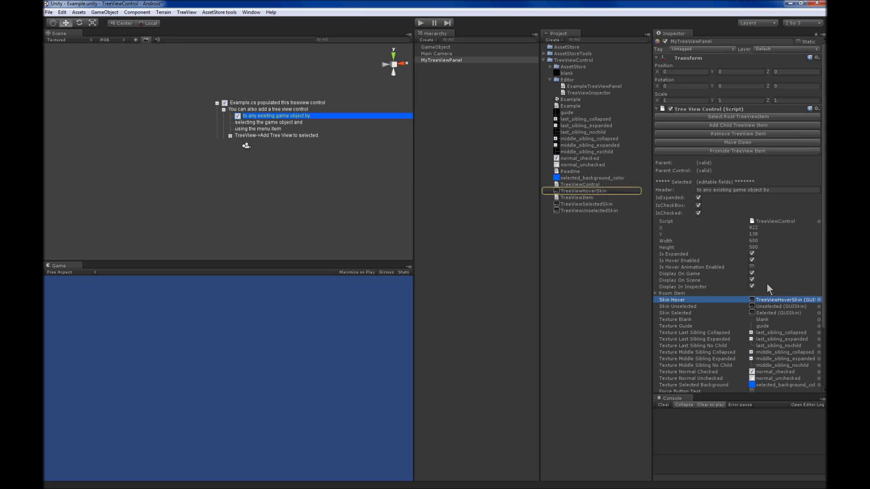
Set TreeViewHoverSkin's Button text colors to pink (255, 0, 187) for Normal and magenta (255, 0, 241) for Hover
{"action": "left_click", "coordinate": [599, 192]}
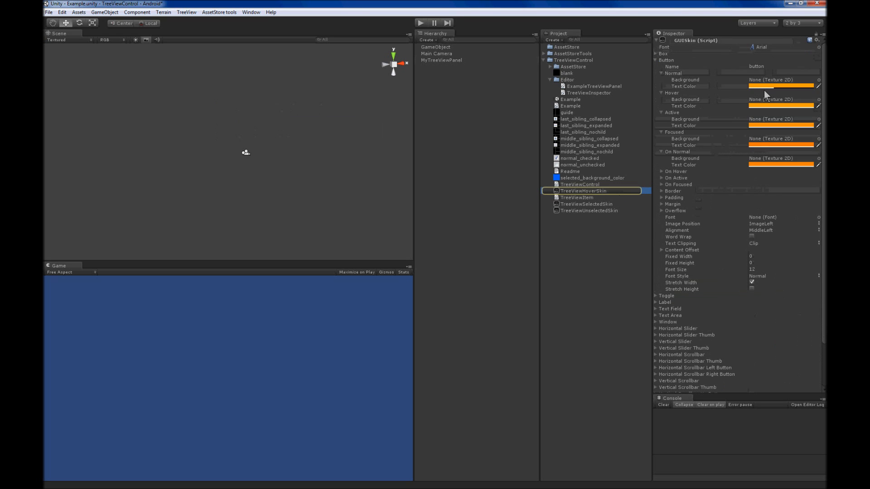
{"action": "left_click", "coordinate": [768, 86]}
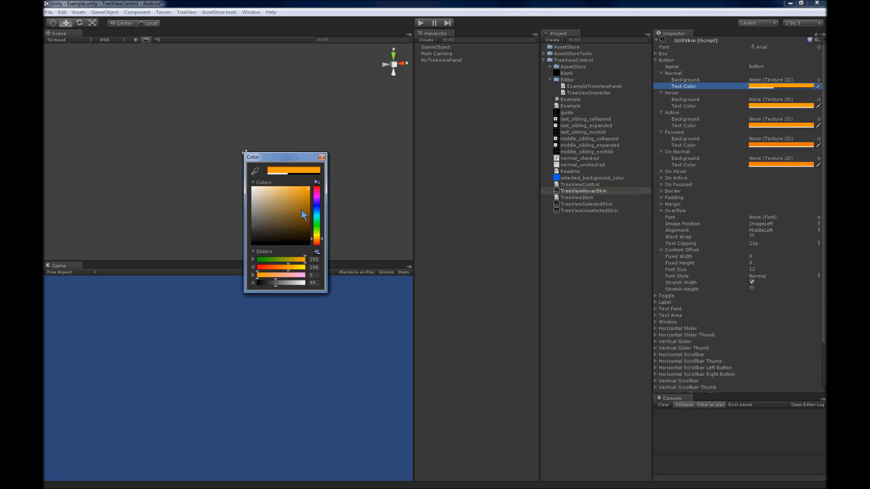
{"action": "left_click_drag", "start_coordinate": [316, 200], "coordinate": [318, 195]}
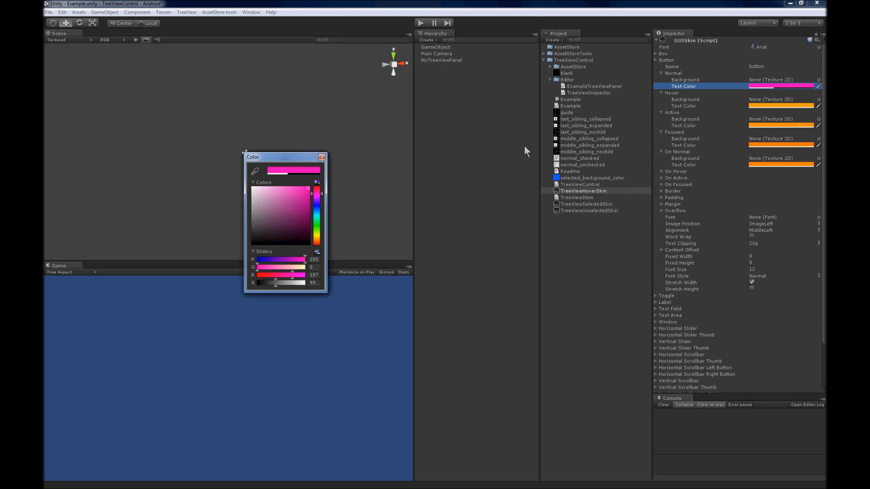
{"action": "left_click", "coordinate": [764, 106]}
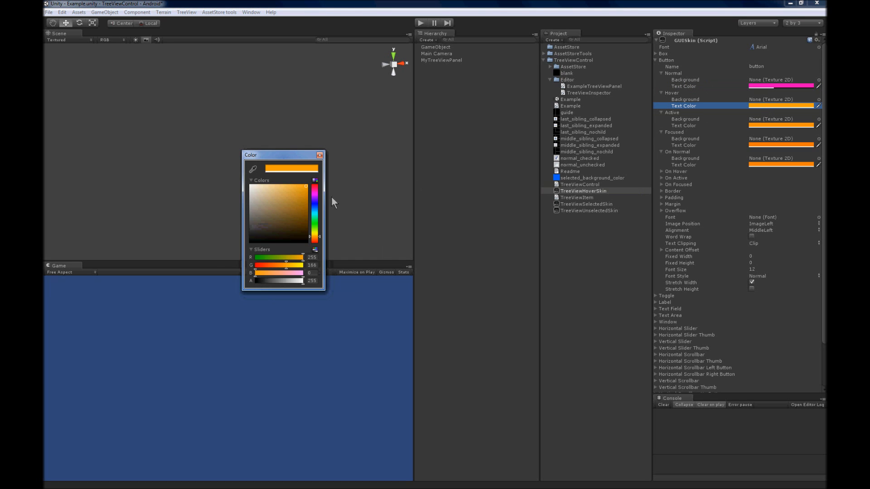
{"action": "left_click", "coordinate": [315, 195]}
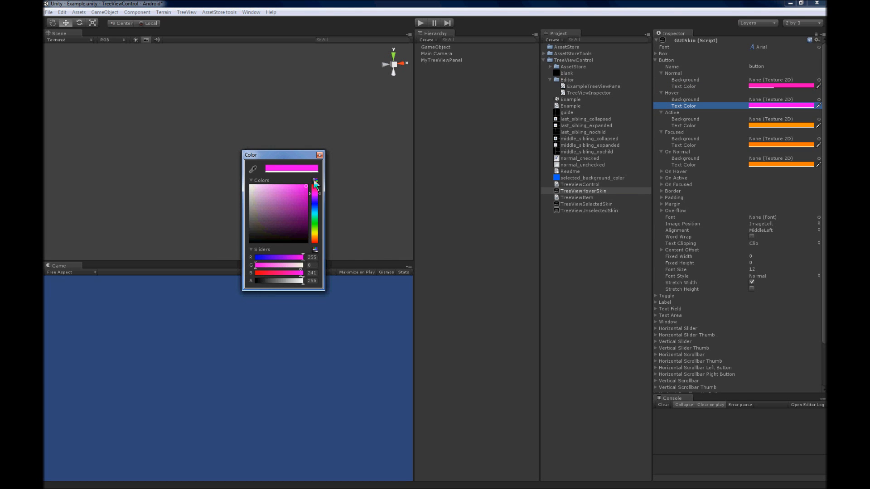
Set the Button style's Active text color to magenta (248, 0, 255) and its Focused text color to pink (255, 0, 198)
{"action": "left_click", "coordinate": [770, 126]}
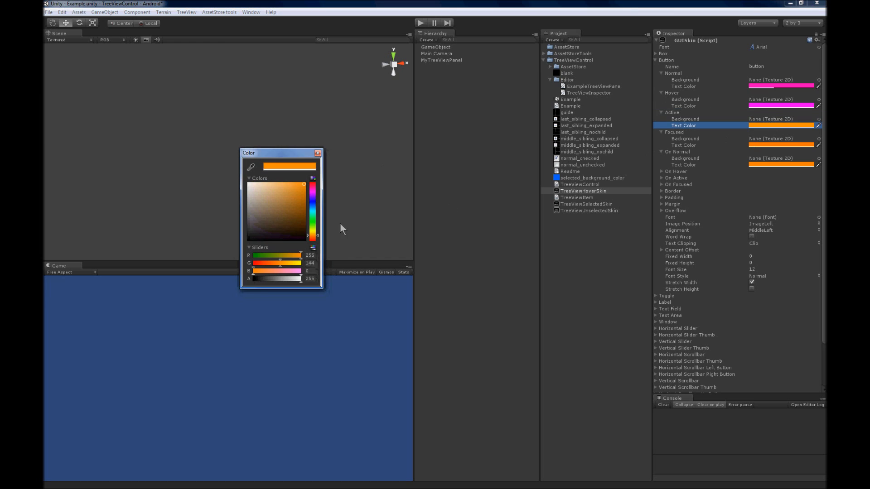
{"action": "left_click", "coordinate": [314, 193]}
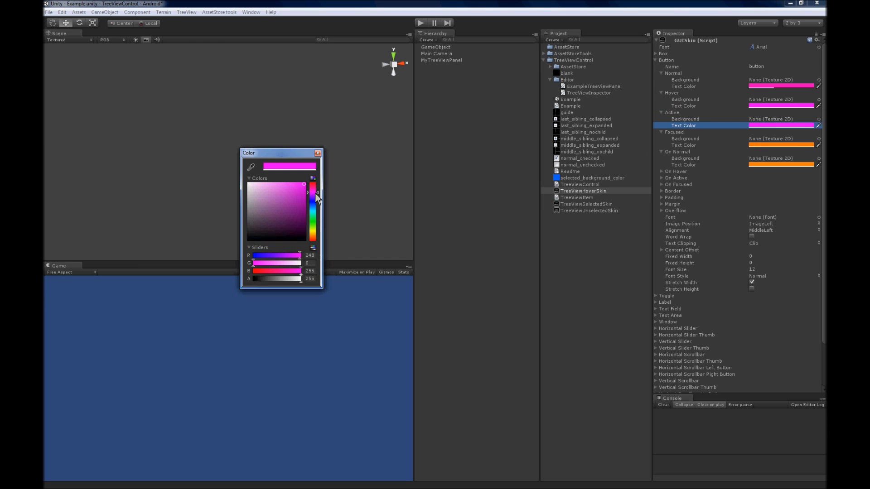
{"action": "left_click", "coordinate": [761, 145]}
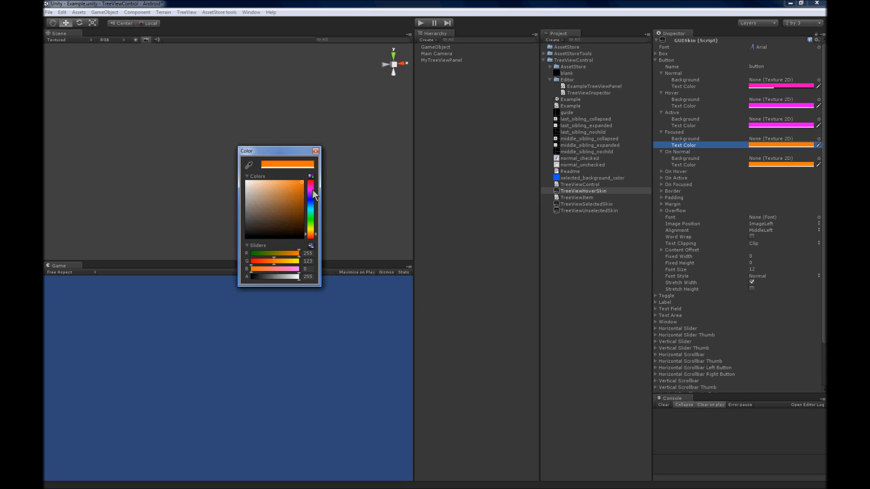
{"action": "left_click_drag", "start_coordinate": [316, 195], "coordinate": [315, 187]}
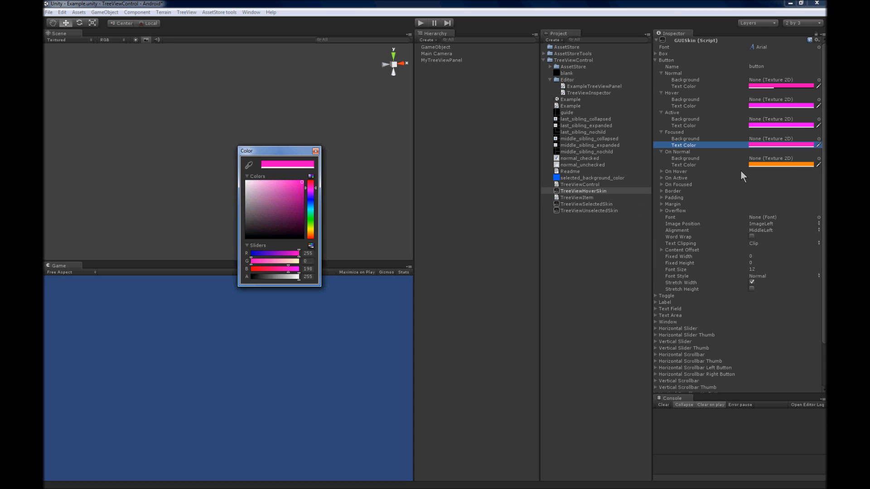
Set the Button style's On Normal text color to pink and close the color picker
{"action": "left_click", "coordinate": [786, 166]}
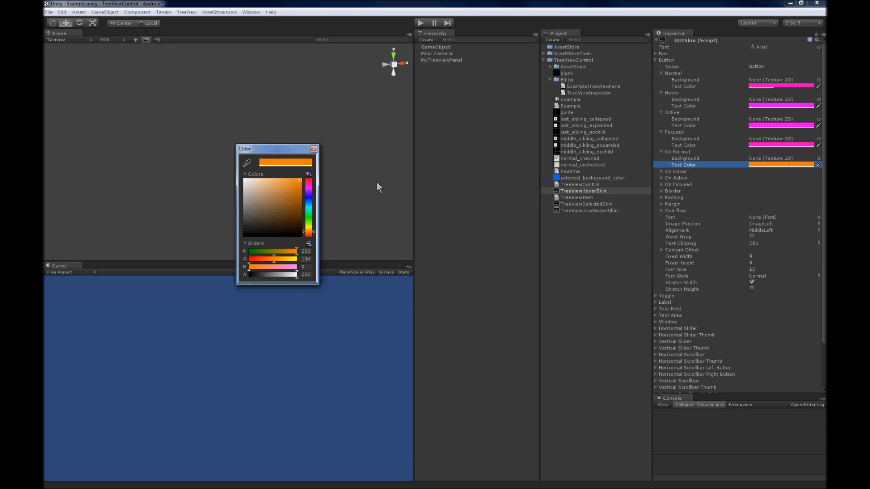
{"action": "left_click", "coordinate": [308, 186]}
{"action": "left_click", "coordinate": [313, 149]}
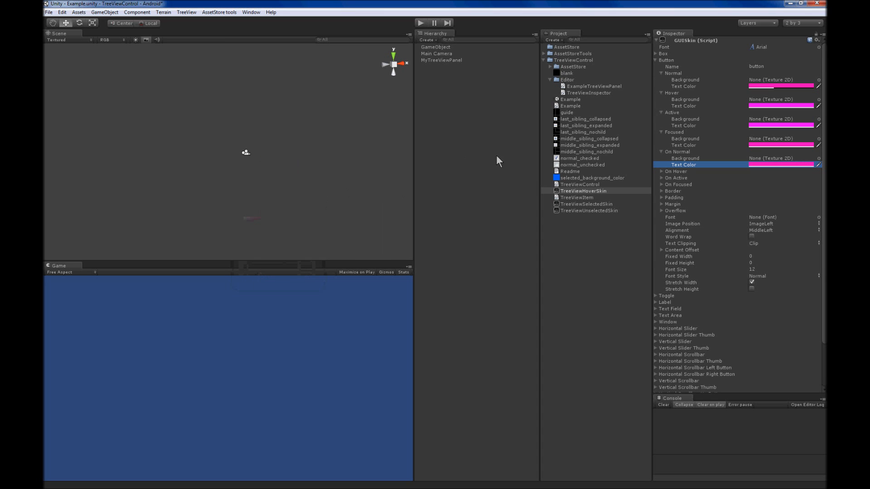
Apply the pink hover skin to MyTreeViewPanel and deselect the panel
{"action": "left_click", "coordinate": [447, 60]}
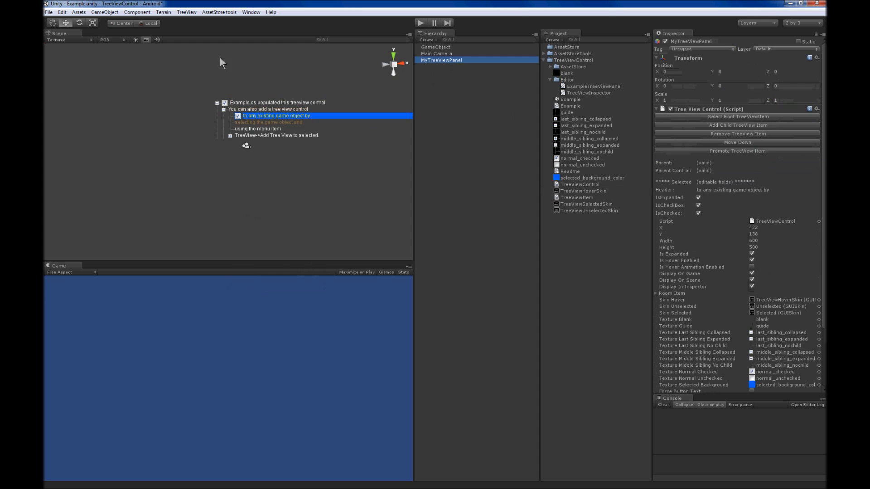
{"action": "left_click", "coordinate": [186, 12]}
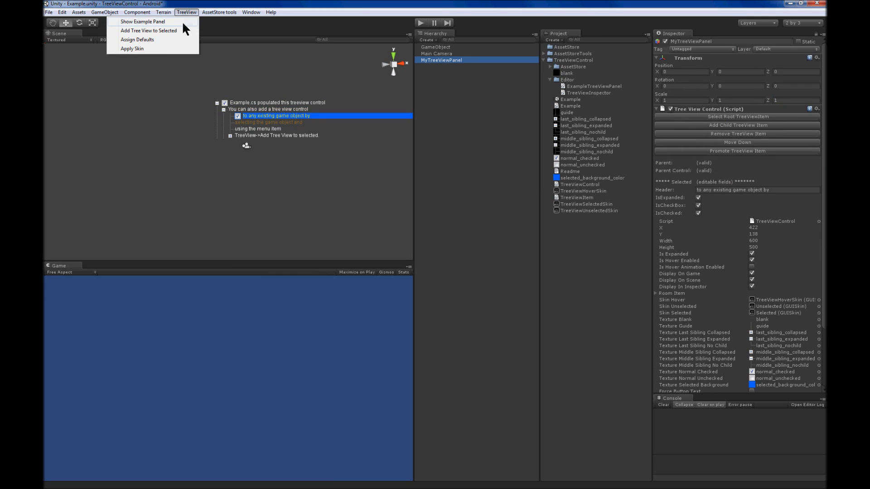
{"action": "left_click", "coordinate": [162, 50]}
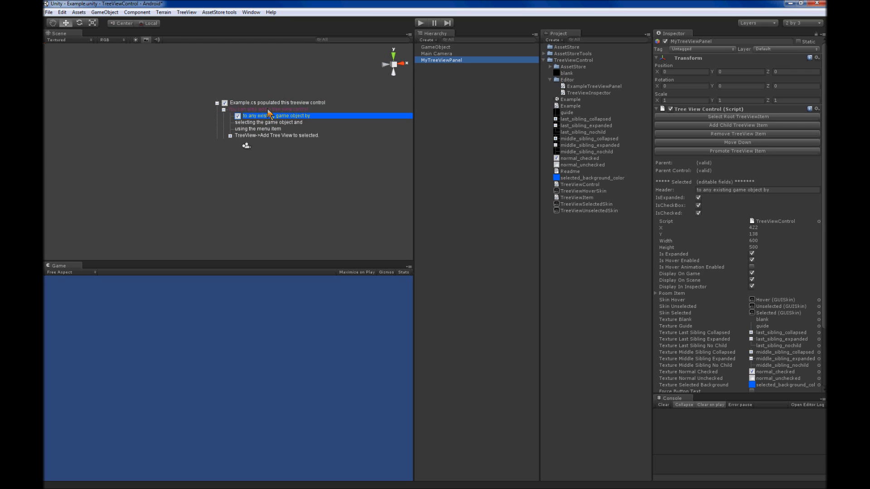
{"action": "left_click", "coordinate": [265, 136]}
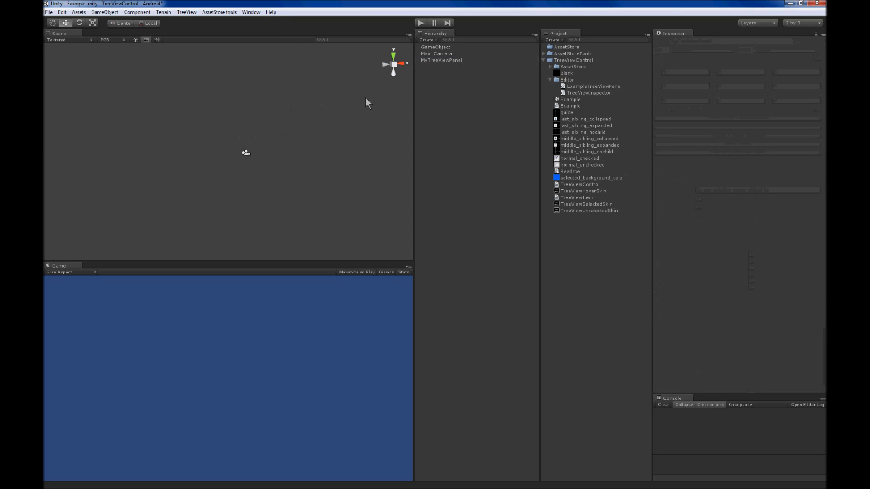
Preview the hover colors on MyTreeViewPanel's items and compare its tree with the GameObject's tree
{"action": "left_click", "coordinate": [452, 61]}
{"action": "left_click", "coordinate": [266, 132]}
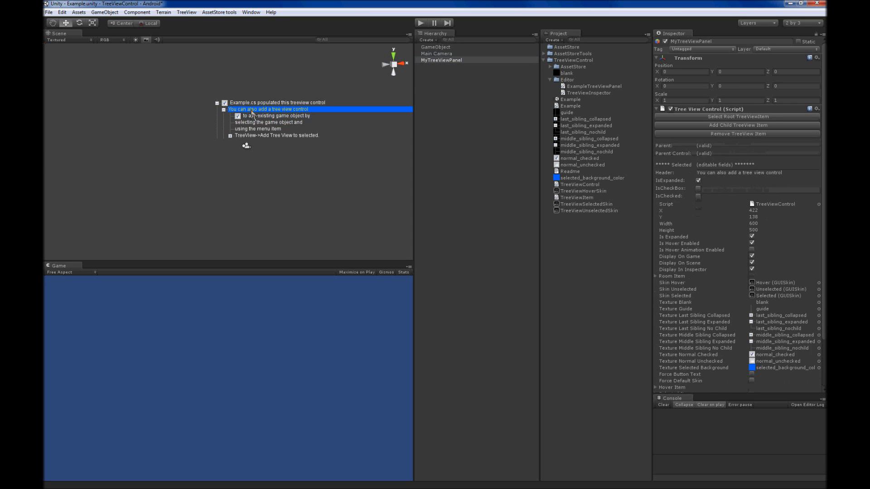
{"action": "left_click", "coordinate": [265, 129]}
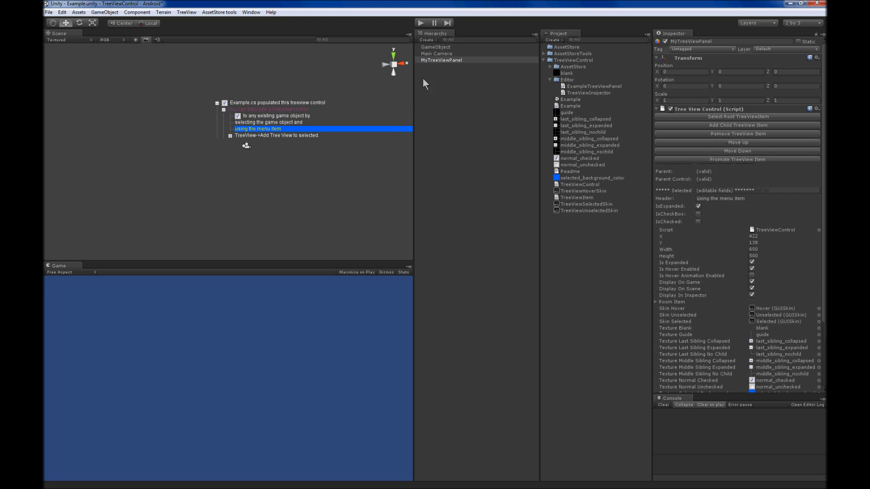
{"action": "left_click", "coordinate": [437, 48]}
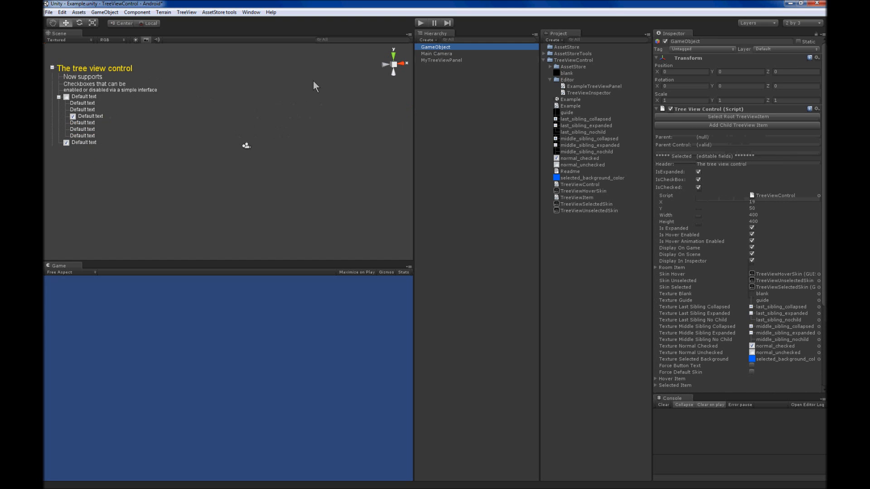
{"action": "left_click", "coordinate": [437, 60]}
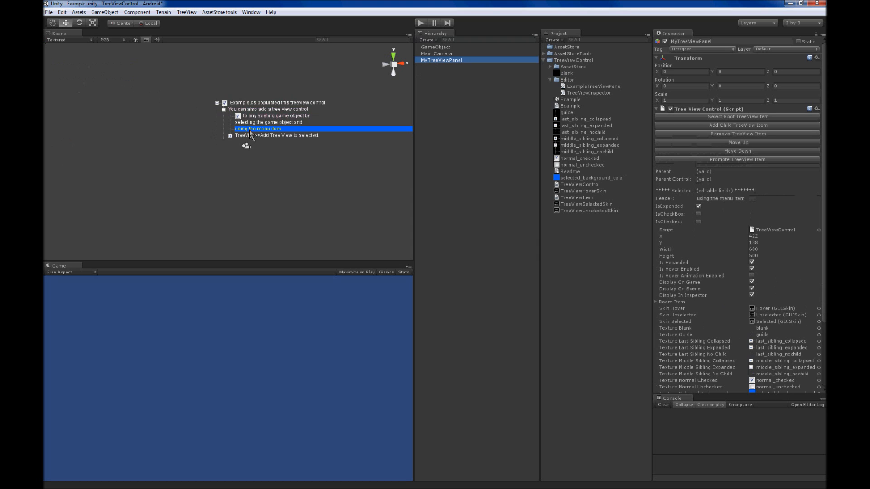
{"action": "left_click", "coordinate": [261, 103]}
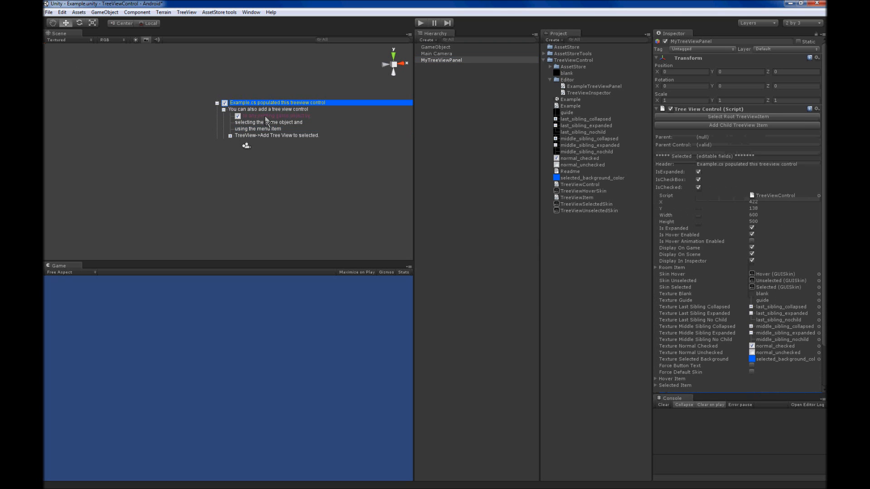
{"action": "left_click", "coordinate": [265, 116]}
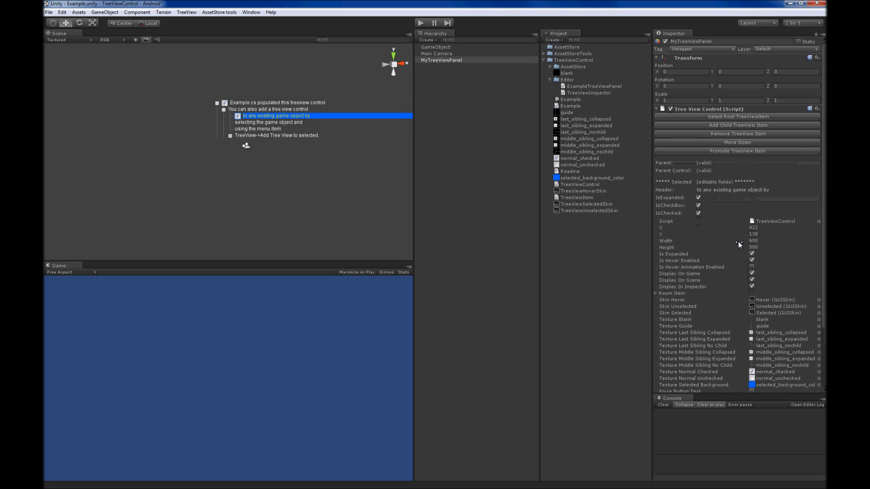
Turn on hover animation for MyTreeViewPanel and select its "Example.cs populated this treeview control" root item
{"action": "left_click", "coordinate": [752, 267]}
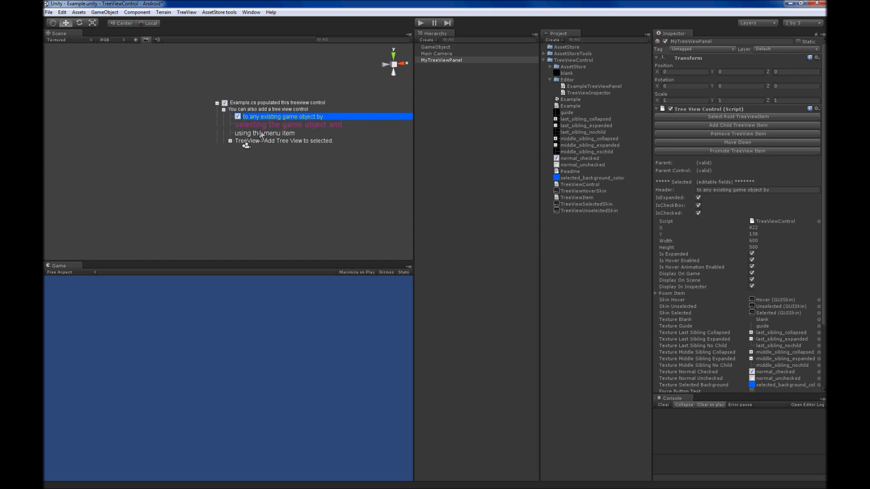
{"action": "left_click", "coordinate": [263, 104]}
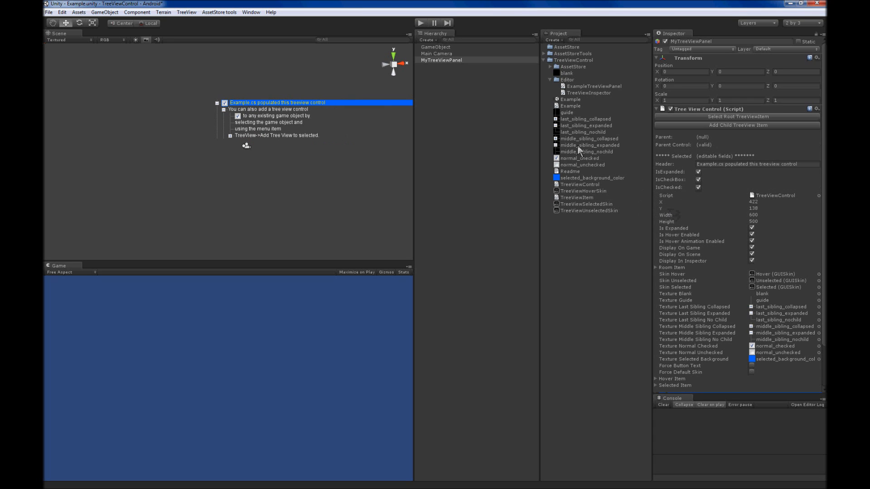
Assign normal_unchecked to the Last Sibling Collapsed and Last Sibling Expanded textures, and normal_checked to the Middle Sibling Expanded texture
{"action": "left_click_drag", "start_coordinate": [577, 145], "coordinate": [763, 308]}
{"action": "left_click_drag", "start_coordinate": [572, 138], "coordinate": [769, 310]}
{"action": "left_click_drag", "start_coordinate": [579, 158], "coordinate": [777, 338]}
{"action": "left_click_drag", "start_coordinate": [580, 162], "coordinate": [778, 308]}
{"action": "left_click_drag", "start_coordinate": [576, 166], "coordinate": [773, 313]}
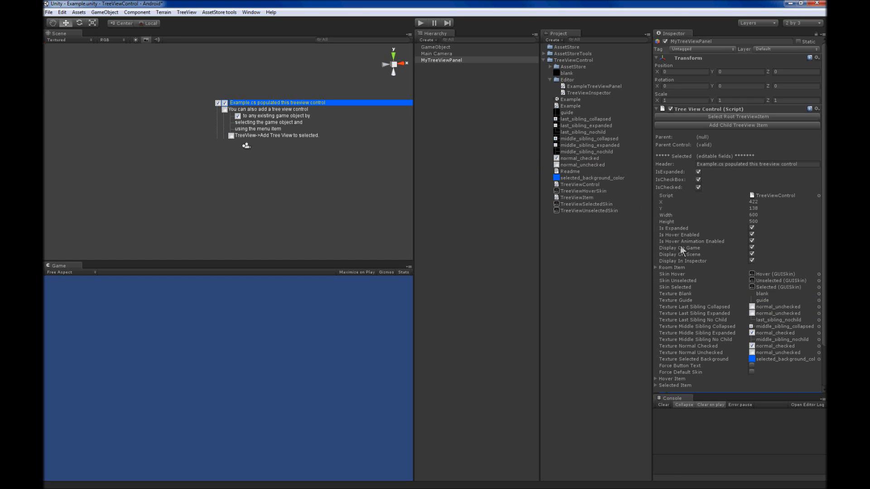
Assign normal_unchecked to the Middle Sibling Collapsed, Middle Sibling Expanded and Normal Checked textures
{"action": "left_click_drag", "start_coordinate": [575, 169], "coordinate": [769, 330]}
{"action": "left_click_drag", "start_coordinate": [588, 167], "coordinate": [789, 338]}
{"action": "left_click_drag", "start_coordinate": [575, 168], "coordinate": [775, 347]}
Try the swapped textures in MyTreeViewPanel's tree by selecting several checkbox and parent items, ending on the root item
{"action": "left_click", "coordinate": [241, 120]}
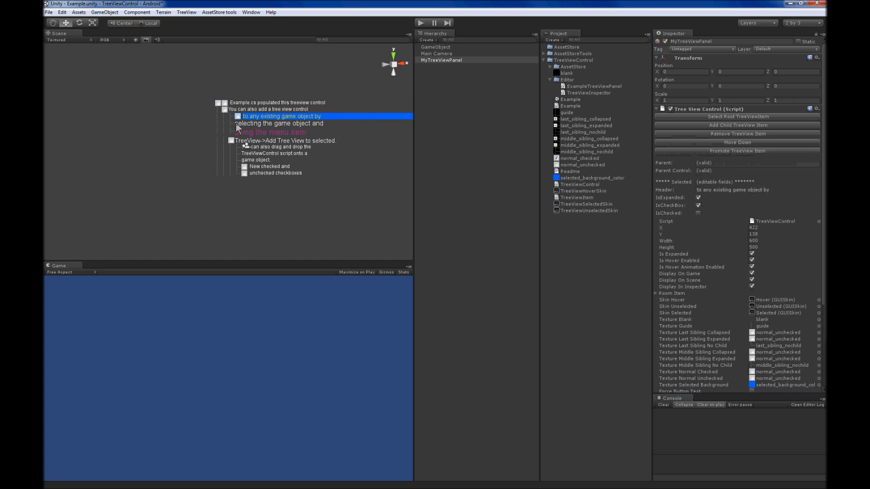
{"action": "left_click", "coordinate": [255, 165]}
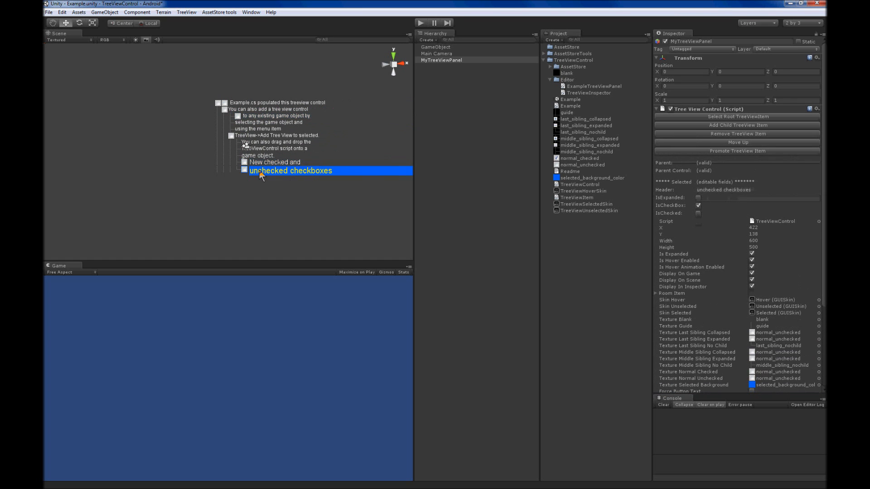
{"action": "left_click", "coordinate": [257, 138]}
{"action": "left_click", "coordinate": [254, 119]}
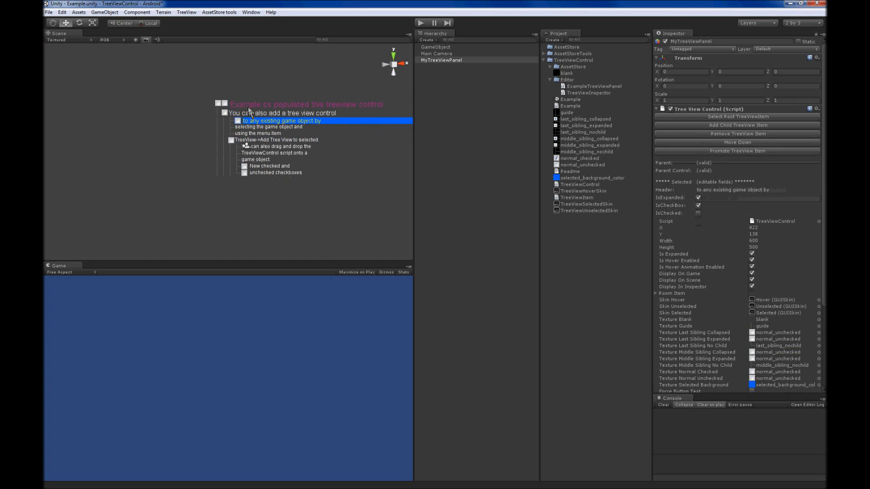
{"action": "left_click", "coordinate": [248, 104]}
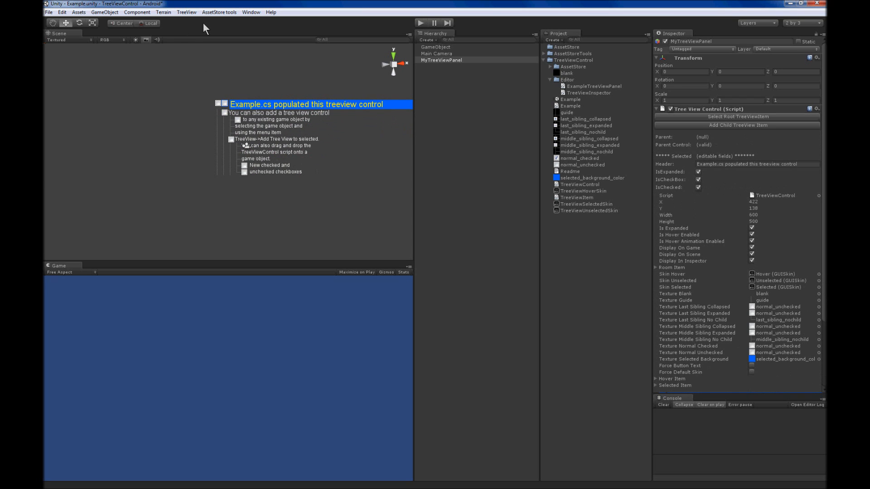
Restore MyTreeViewPanel's tree view settings with Assign Defaults and turn off Is Hover Enabled
{"action": "left_click", "coordinate": [186, 12]}
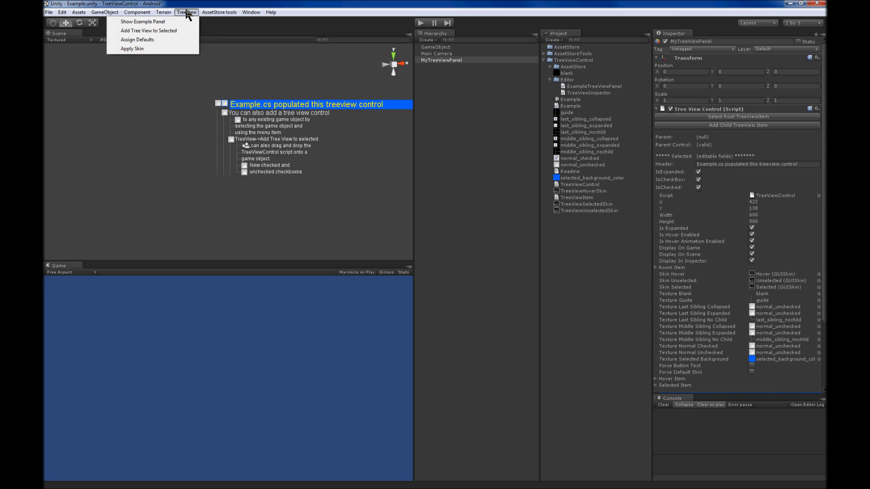
{"action": "left_click", "coordinate": [157, 41]}
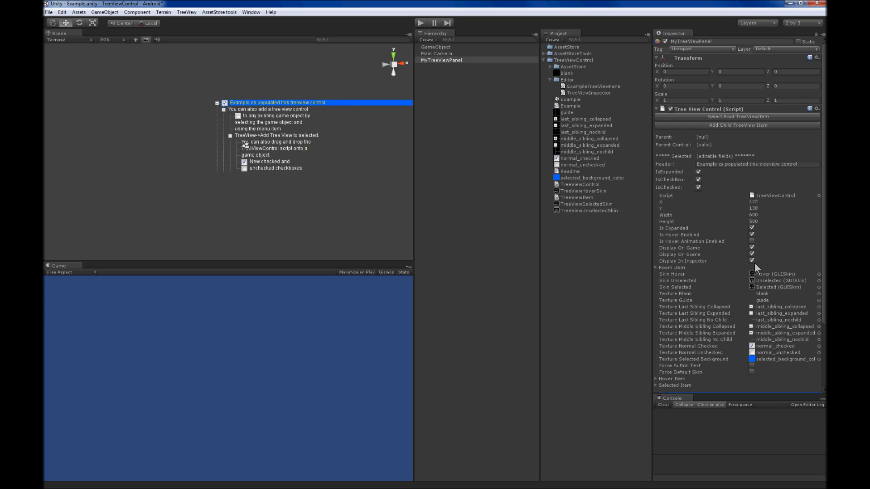
{"action": "left_click", "coordinate": [752, 234]}
Check item selection in MyTreeViewPanel's tree with hover disabled by selecting several items, ending on the root item
{"action": "left_click", "coordinate": [261, 149]}
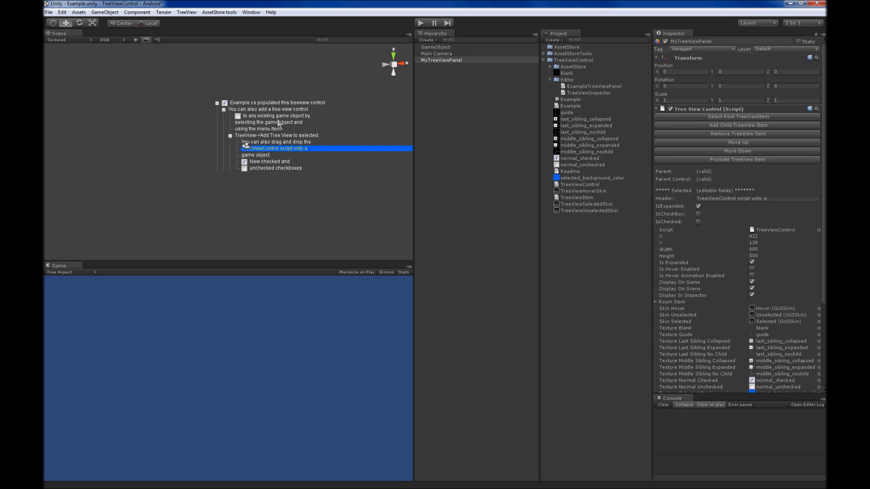
{"action": "left_click", "coordinate": [277, 117]}
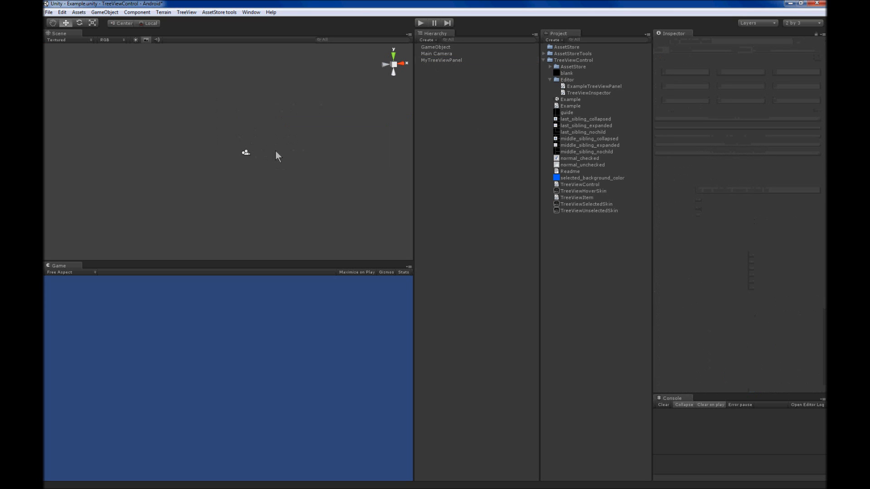
{"action": "left_click", "coordinate": [440, 61]}
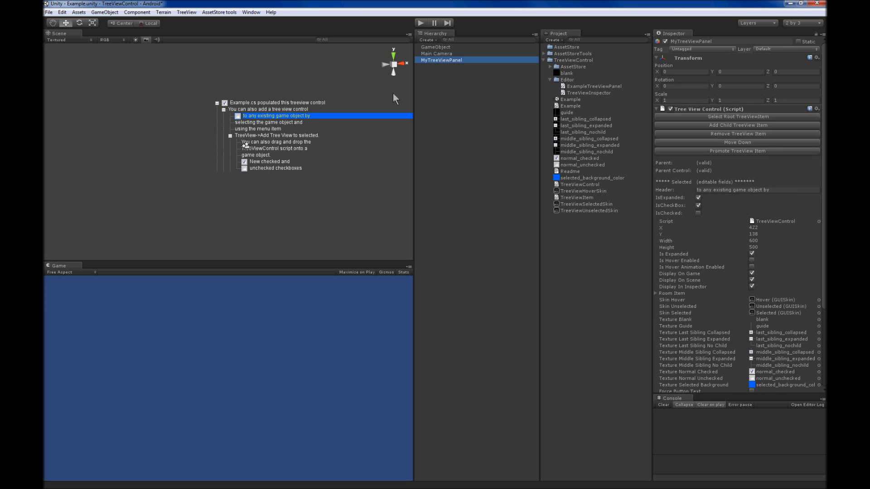
{"action": "left_click", "coordinate": [280, 110]}
{"action": "left_click", "coordinate": [274, 148]}
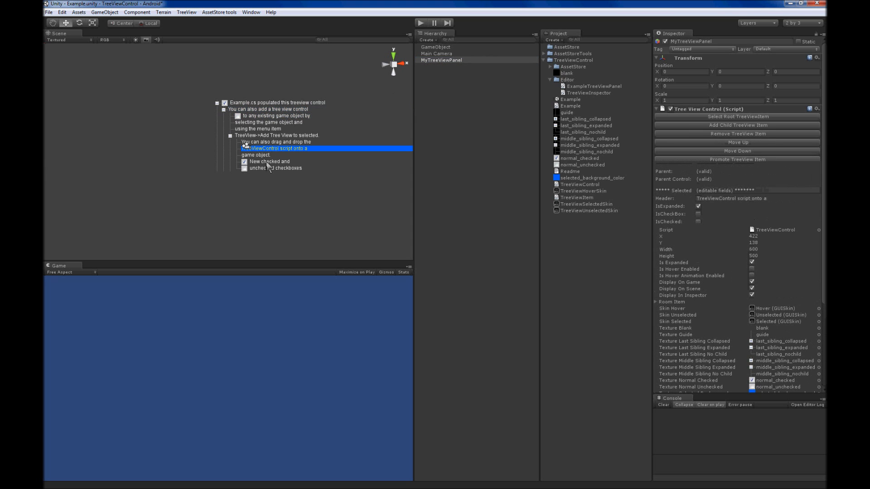
{"action": "left_click", "coordinate": [268, 168]}
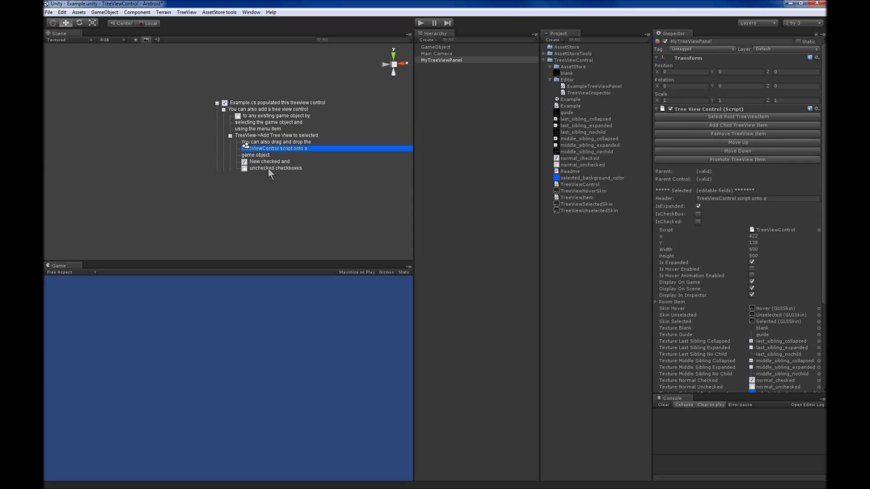
{"action": "left_click", "coordinate": [270, 104]}
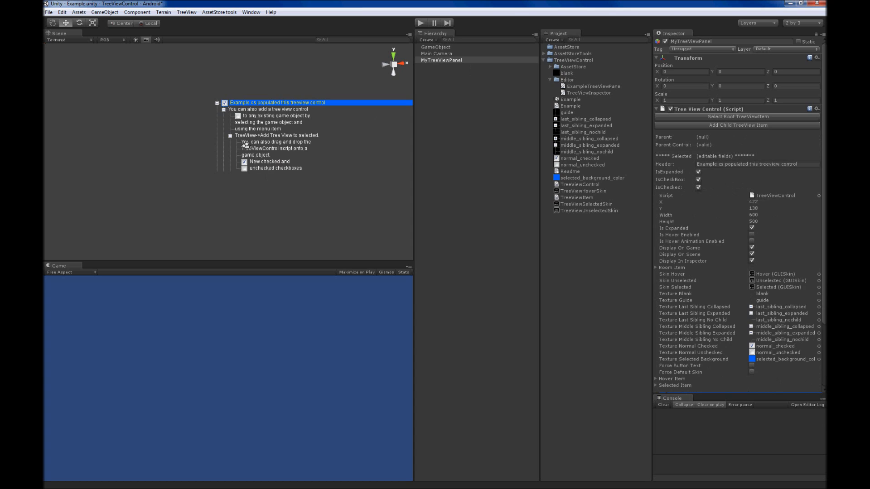